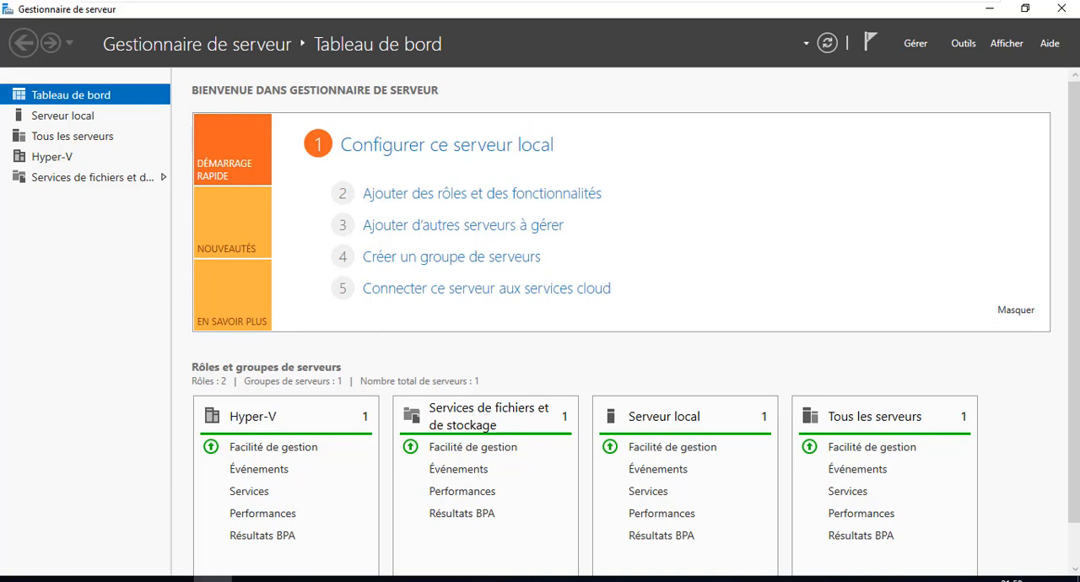
Step: Switch to Hyper-V Manager, and check the Windows 10 and pfSense ISO files on drive E: in File Explorer
left_click(251, 579)
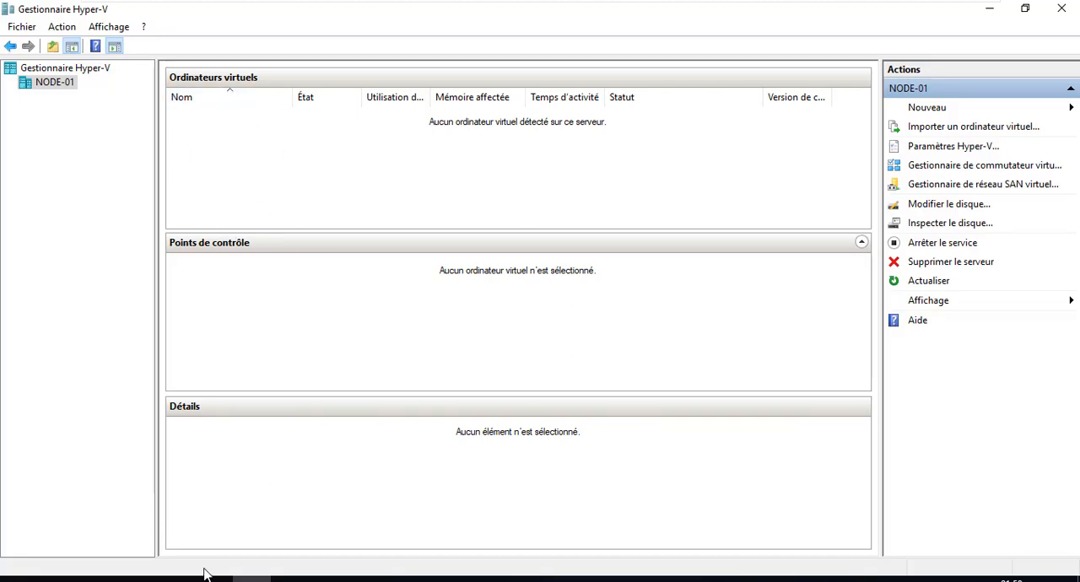
left_click(175, 579)
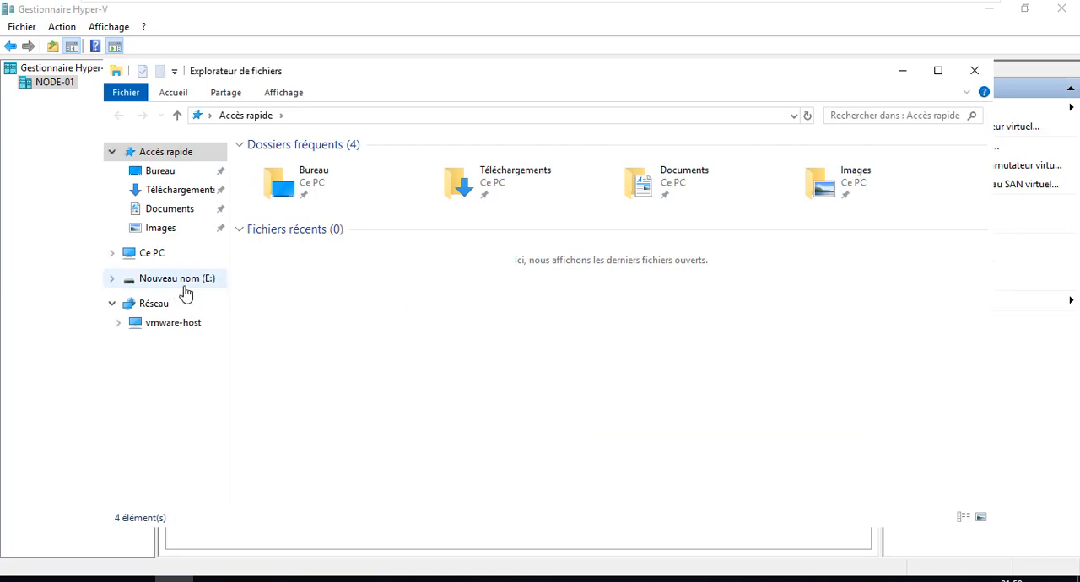
left_click(184, 286)
left_click(388, 167)
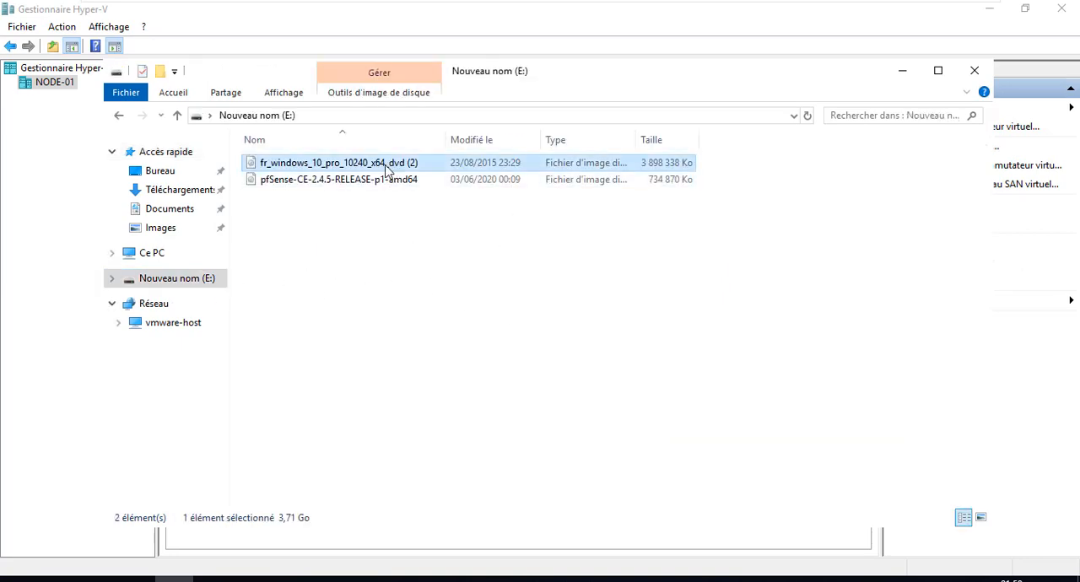
left_click(361, 180)
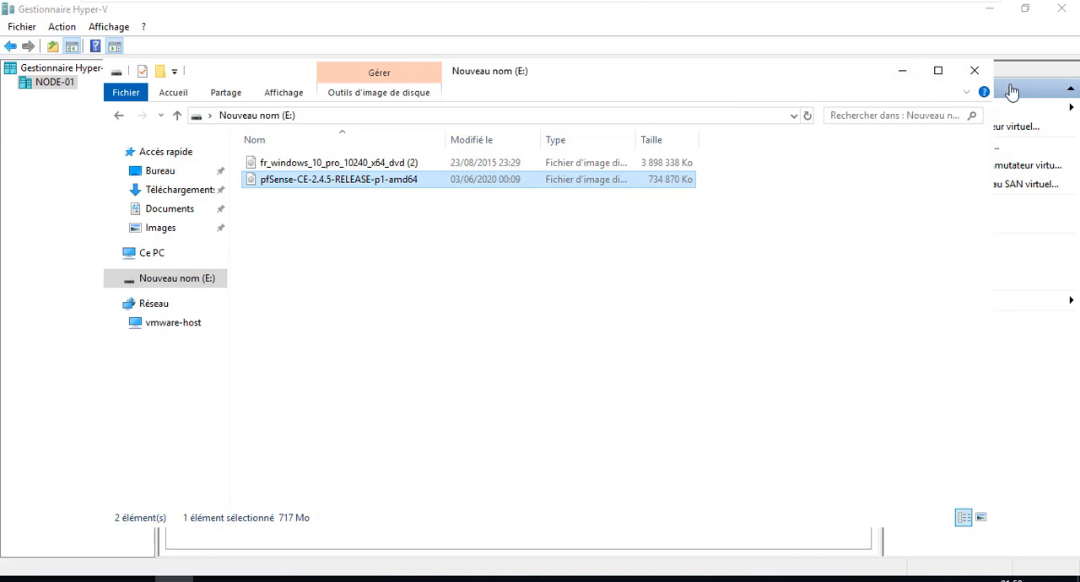
left_click(975, 70)
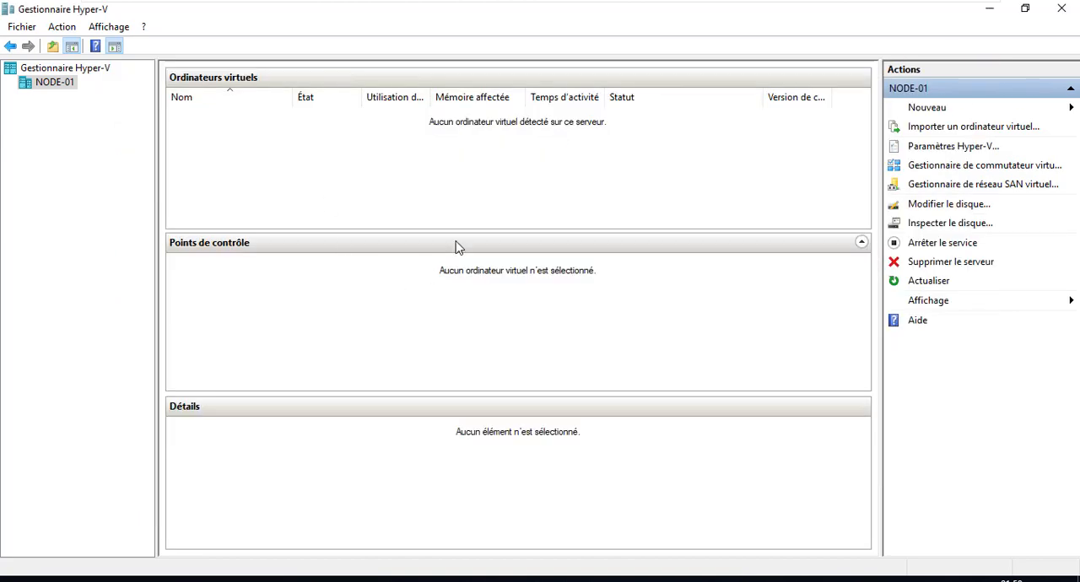
right_click(29, 82)
mouse_move(55, 96)
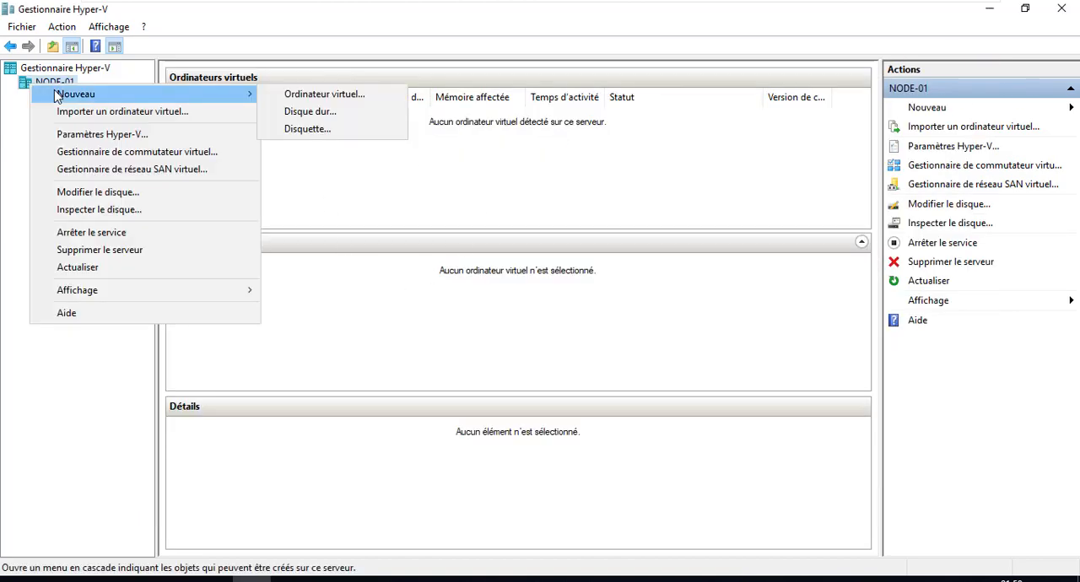
left_click(10, 102)
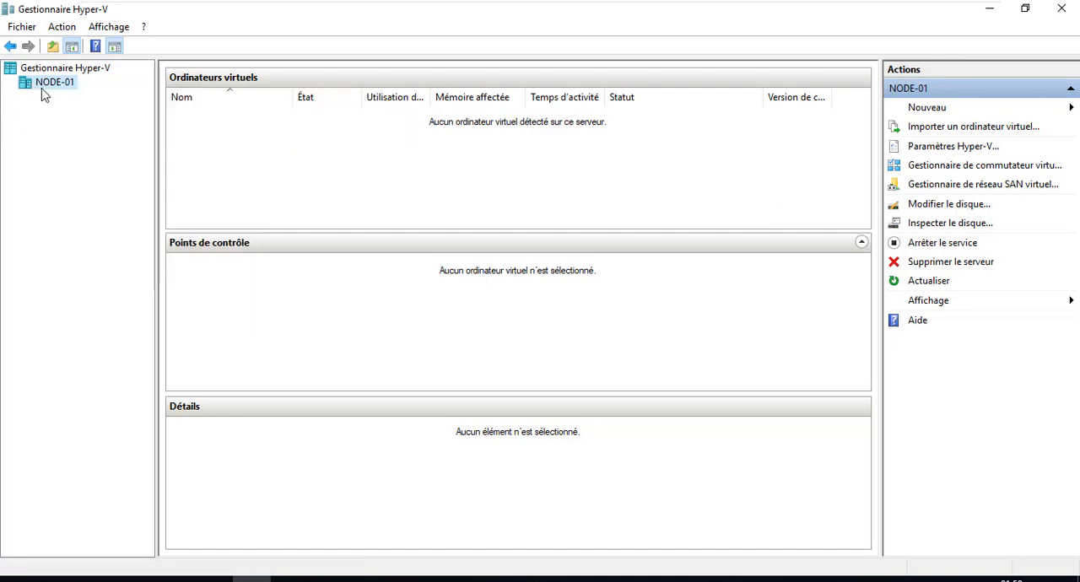
Step: Start a new virtual machine on NODE-01 and name it Pfsense, keeping the default storage location
right_click(56, 81)
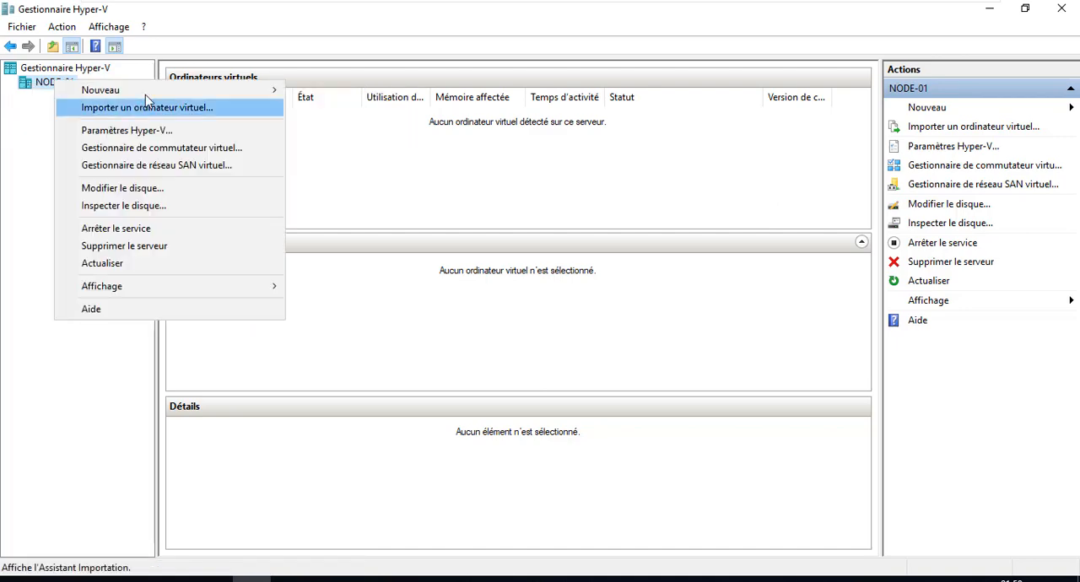
mouse_move(146, 92)
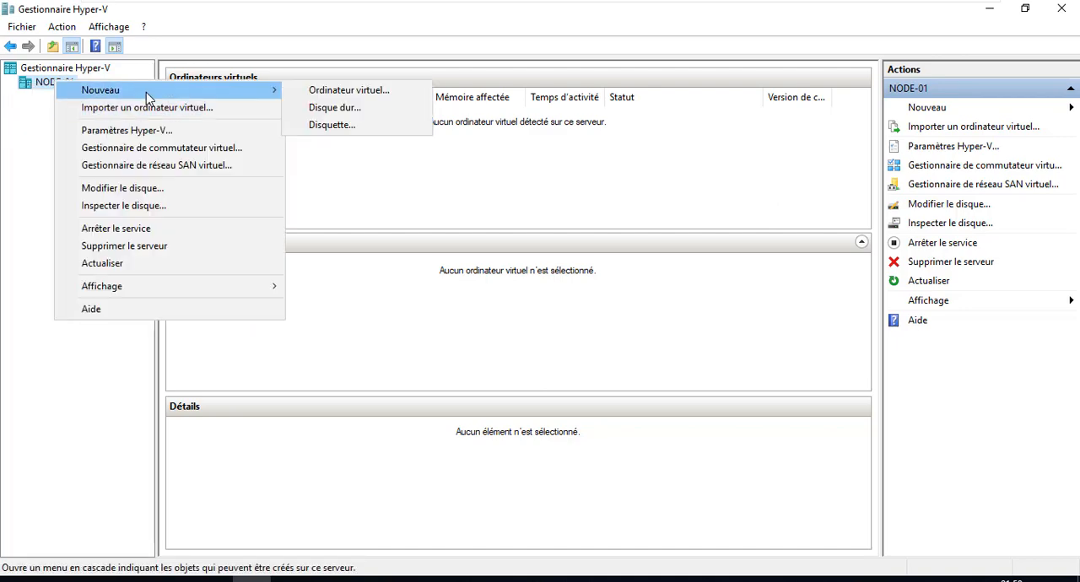
left_click(354, 93)
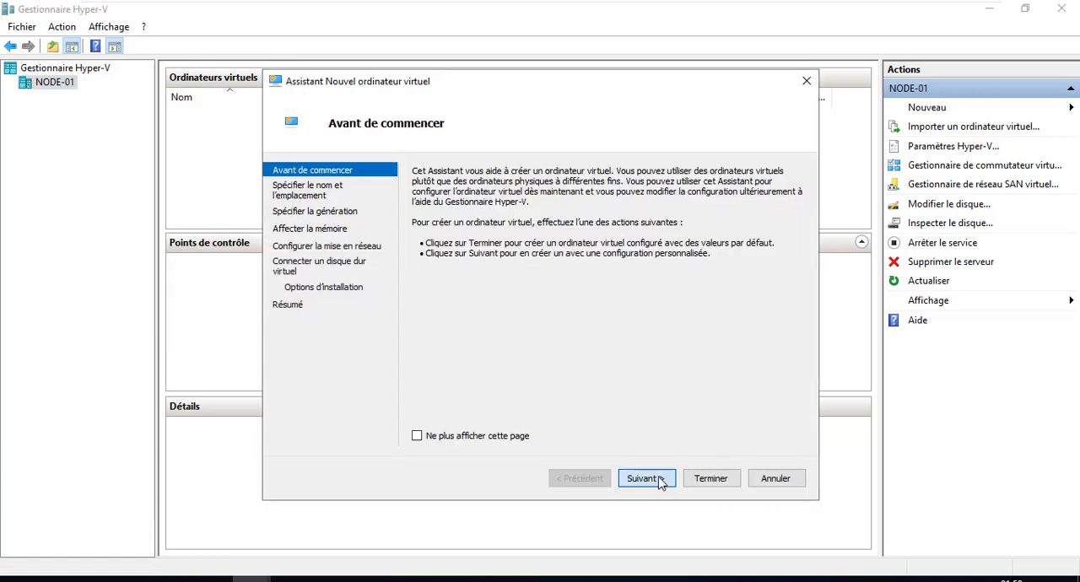
left_click(645, 478)
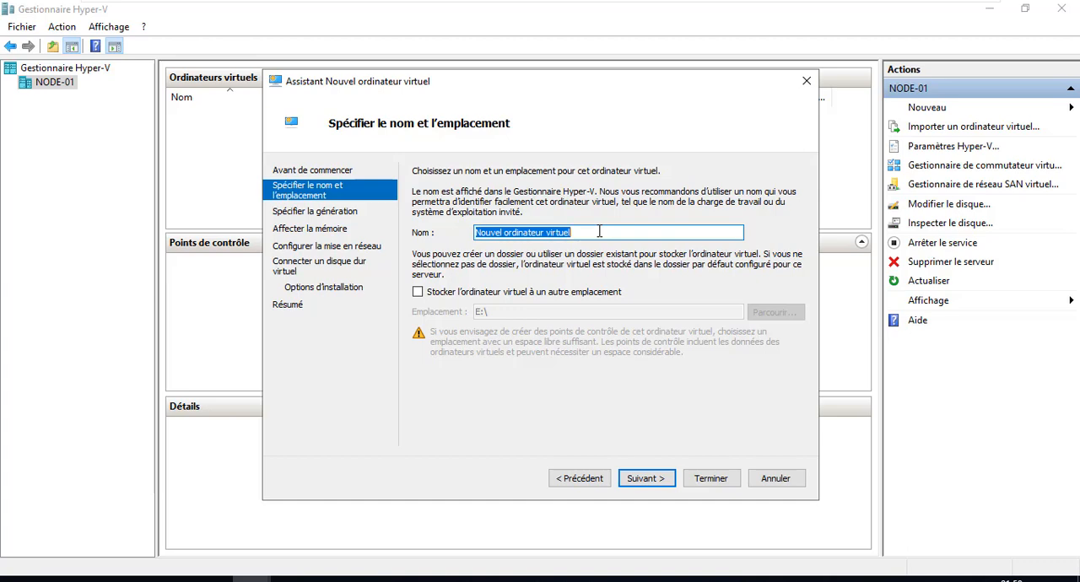
type("P")
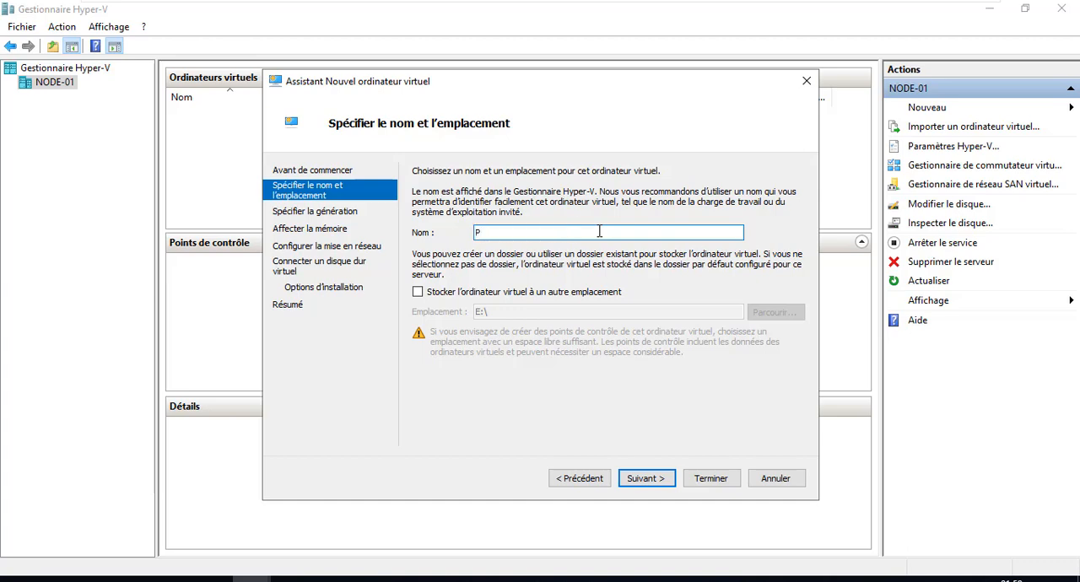
type("fsense")
left_click(646, 478)
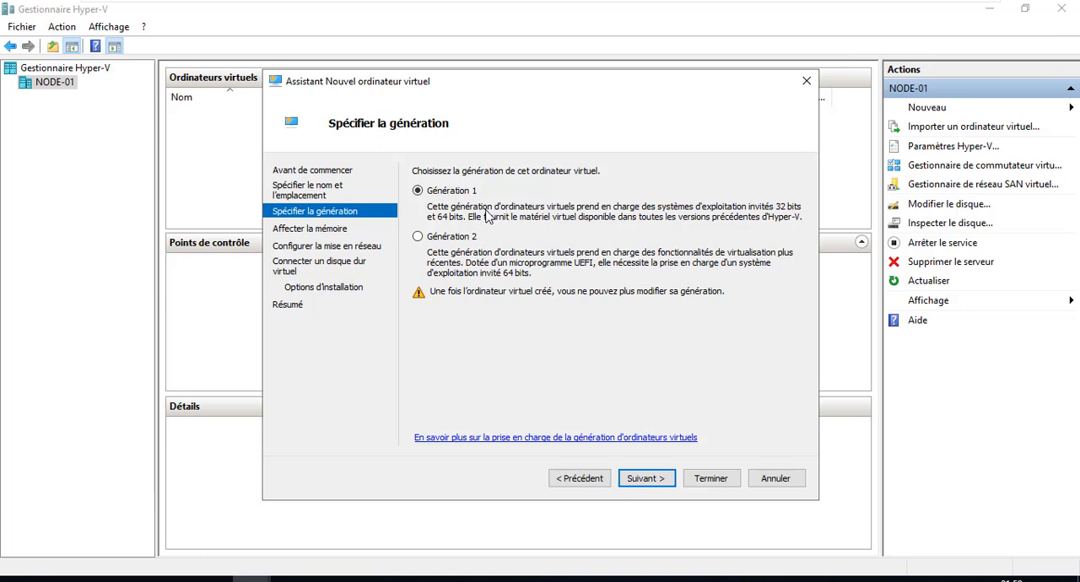
Step: Choose Generation 1 for the virtual machine and set its startup memory to 512 MB
left_click(470, 238)
left_click(452, 193)
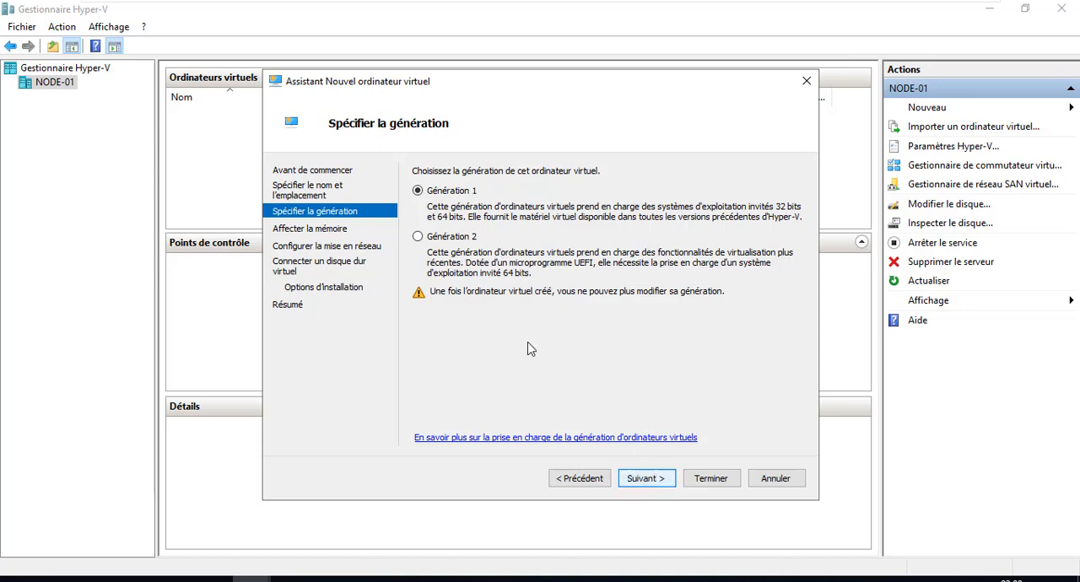
left_click(655, 479)
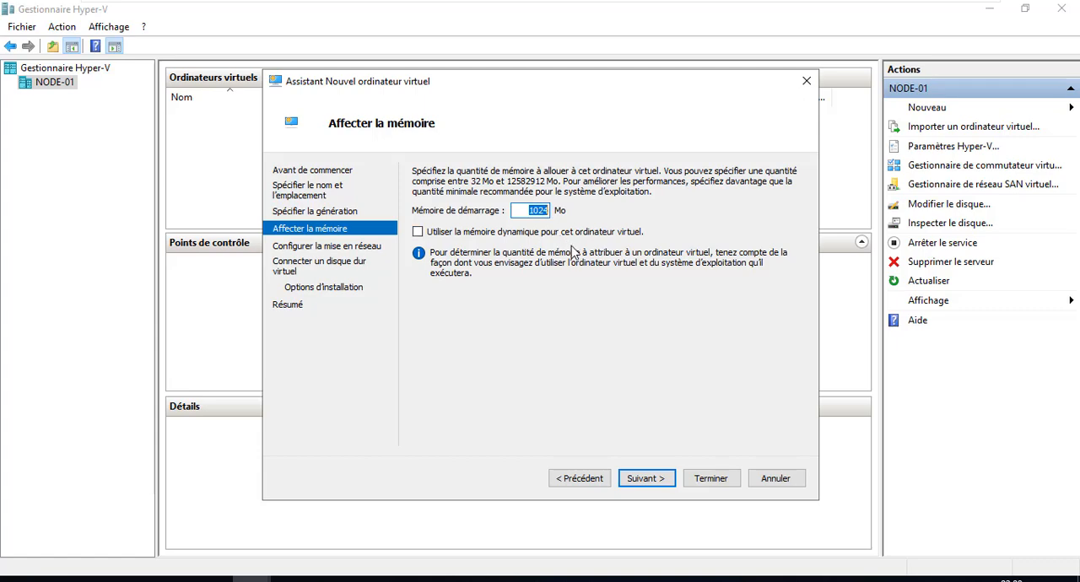
type("512")
left_click(646, 478)
Step: Connect the virtual machine to the SW_EXTERNE_V switch and accept a new 127 GB virtual disk Pfsense.vhdx in E:\
left_click(629, 202)
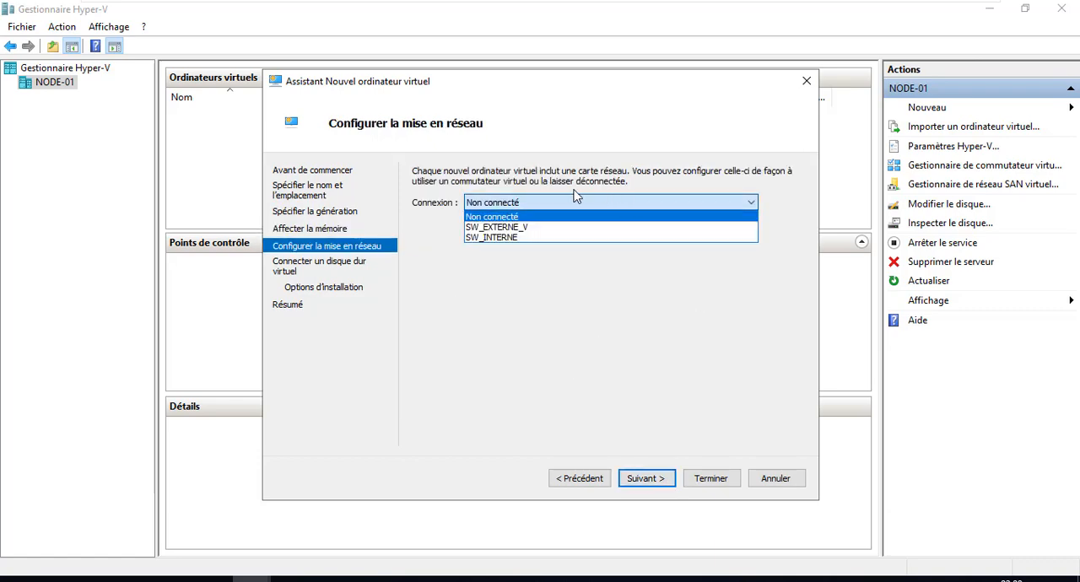
left_click(519, 227)
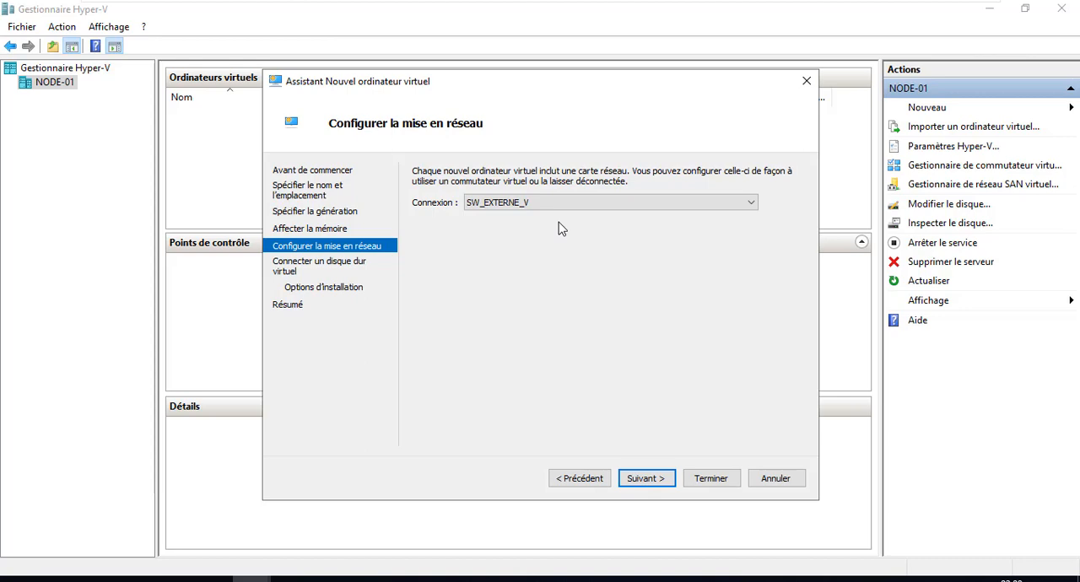
left_click(646, 478)
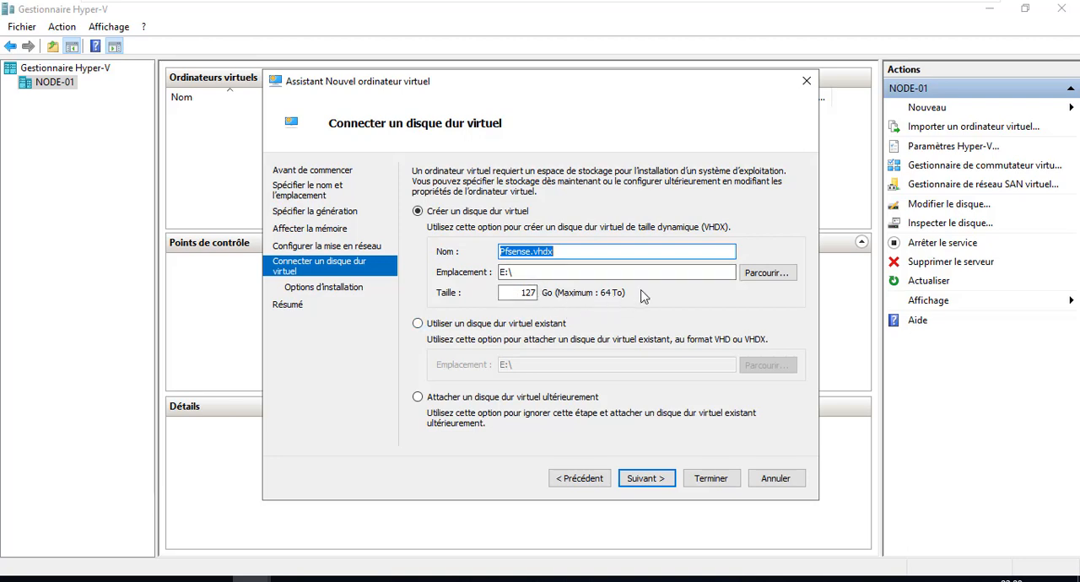
double_click(525, 292)
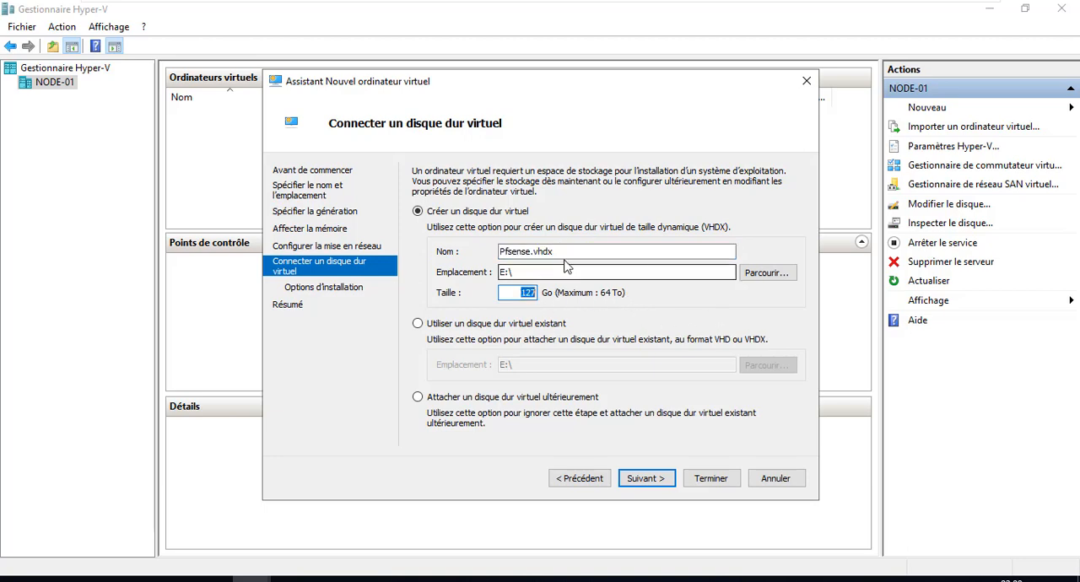
left_click(549, 271)
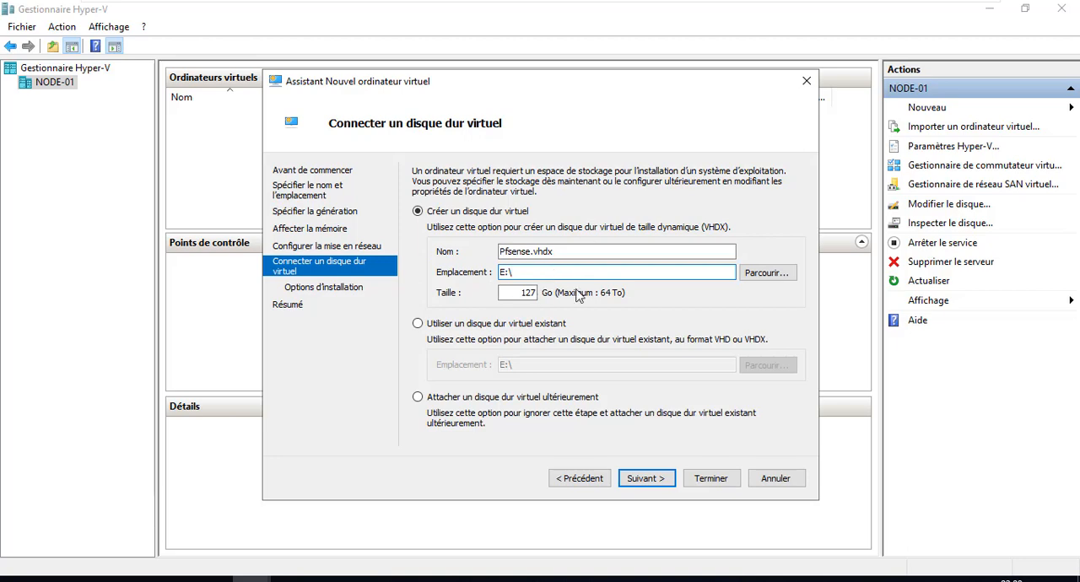
left_click(662, 478)
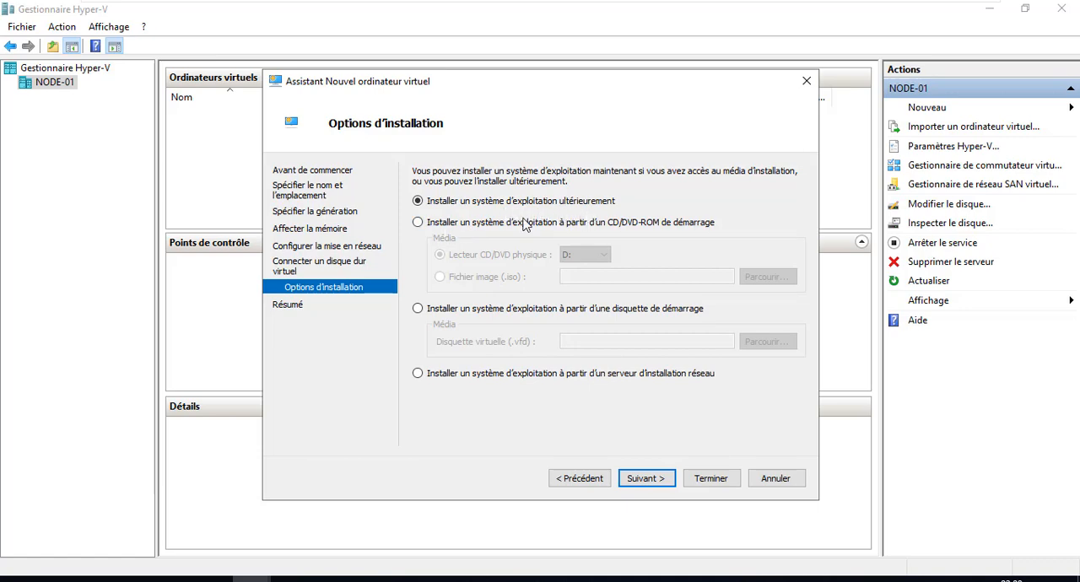
Step: Set the operating system to install from the bootable image file E:\pfSense-CE-2.4.5-RELEASE-p1-amd64.iso
left_click(445, 226)
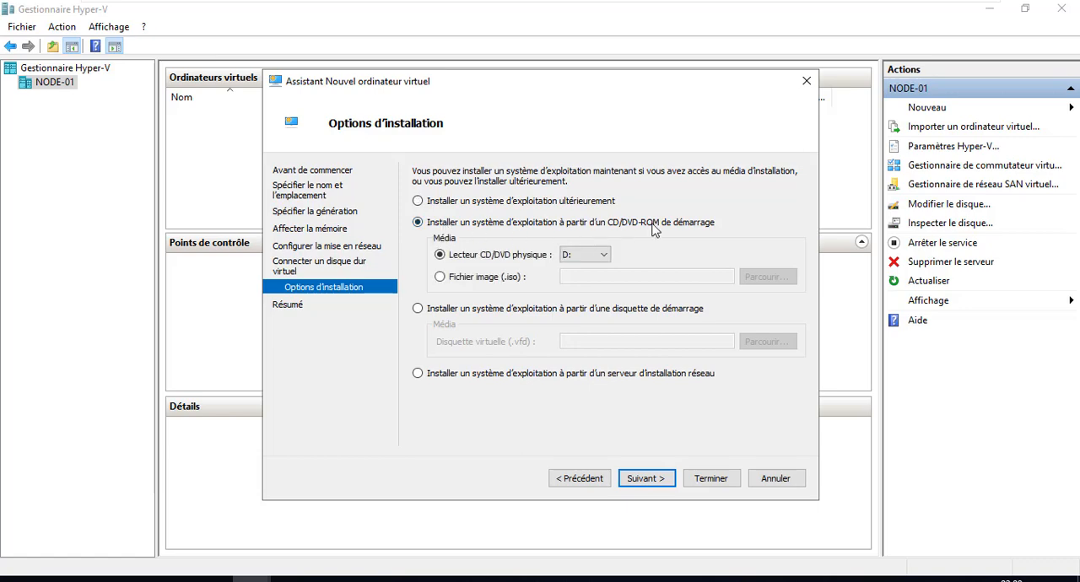
left_click(593, 249)
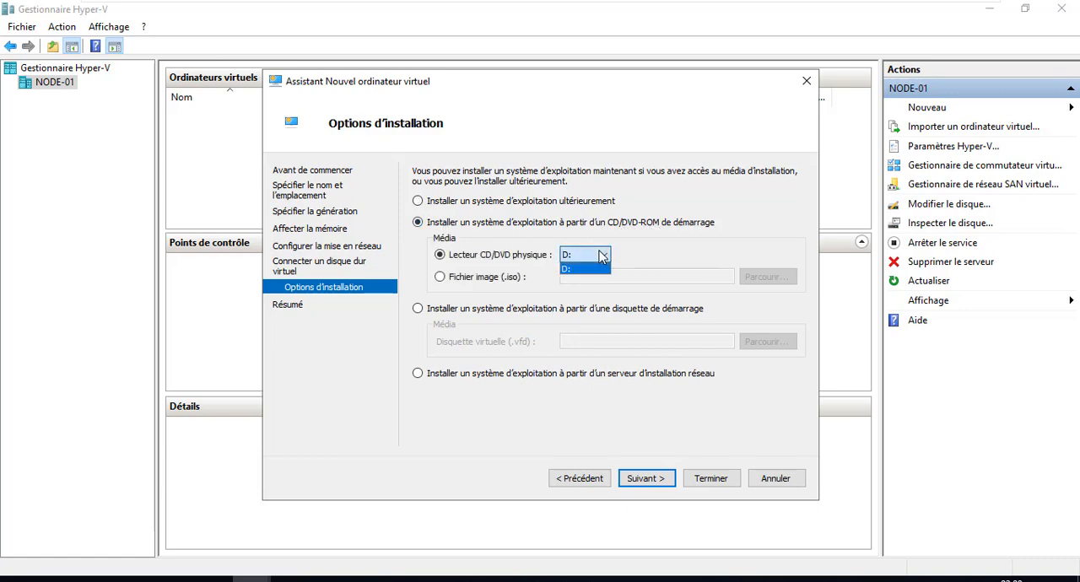
left_click(580, 265)
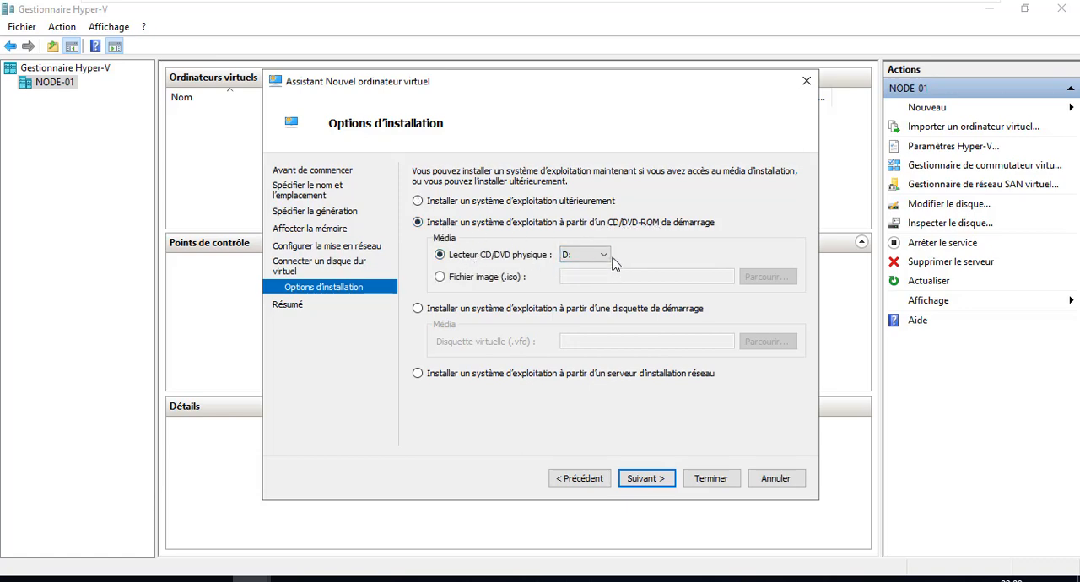
left_click(456, 276)
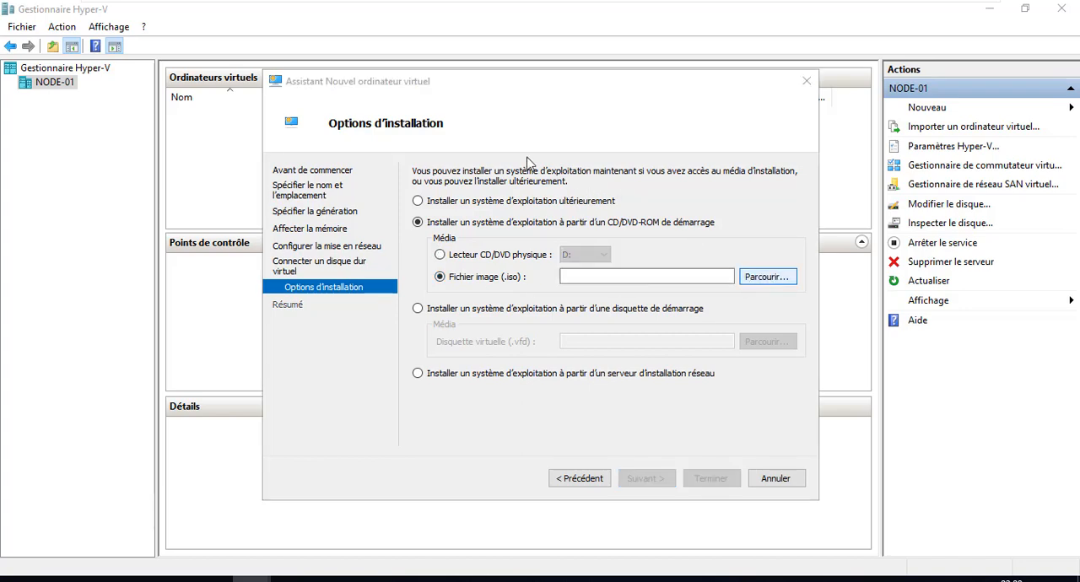
scroll(502, 363, "down", 5)
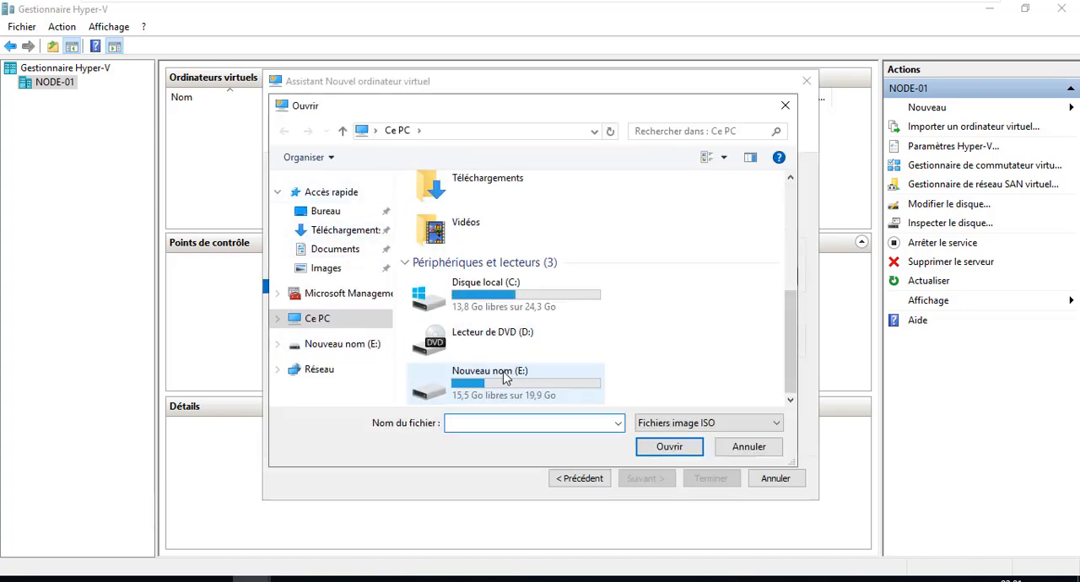
double_click(516, 390)
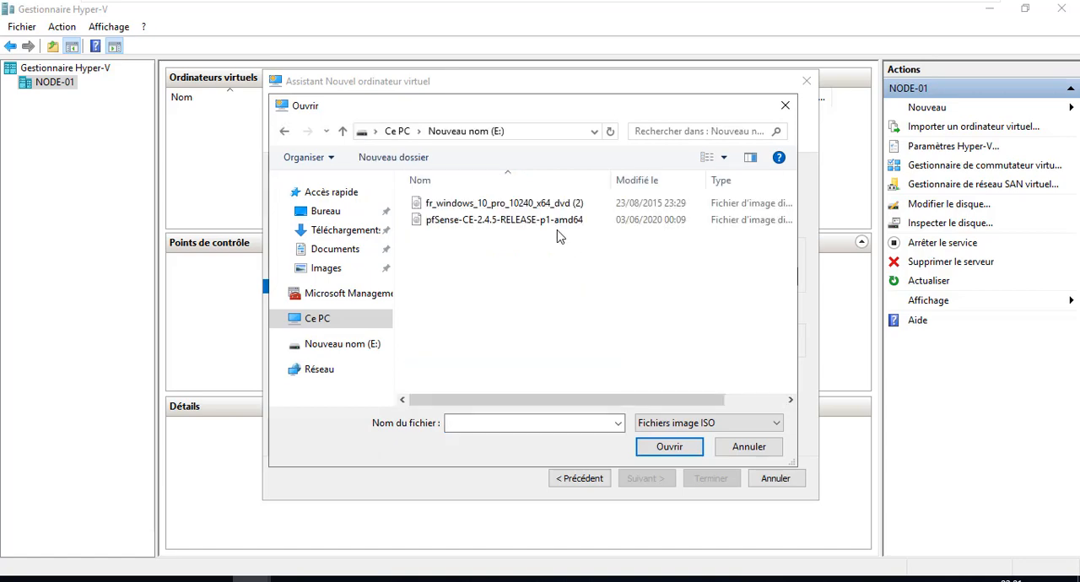
double_click(531, 221)
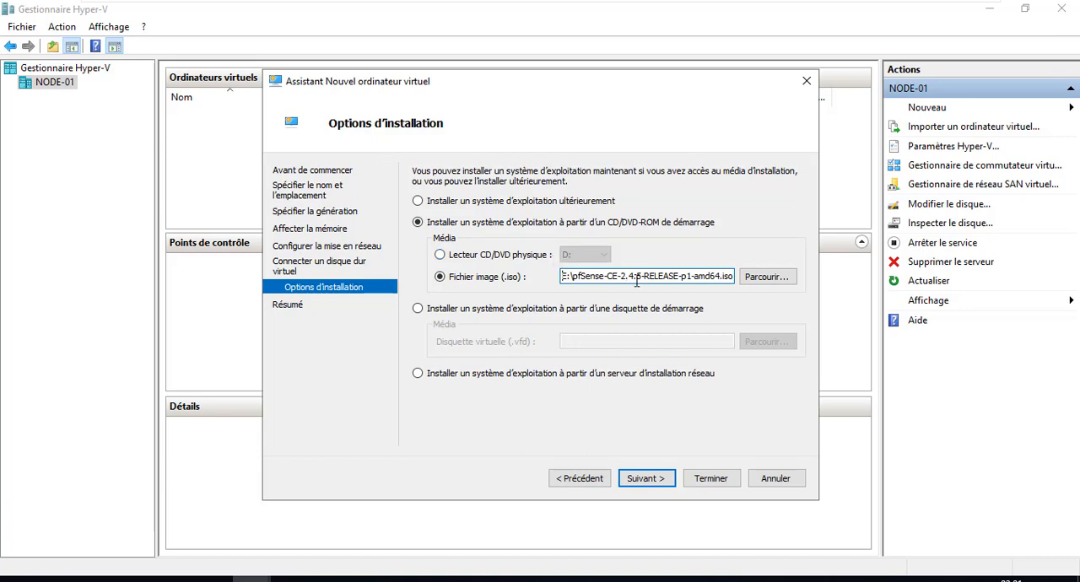
left_click_drag(683, 275, 755, 279)
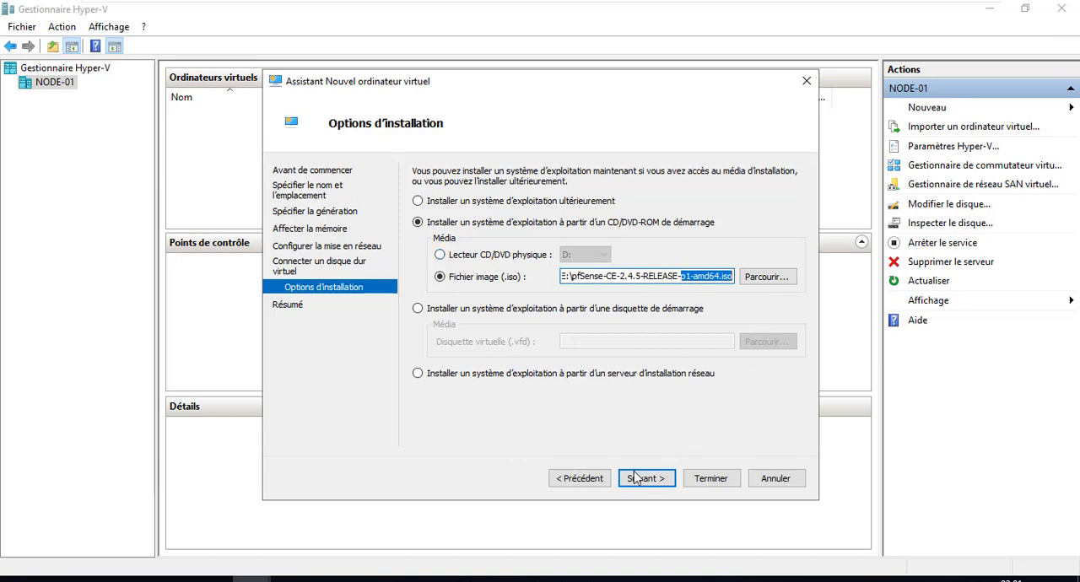
left_click(662, 478)
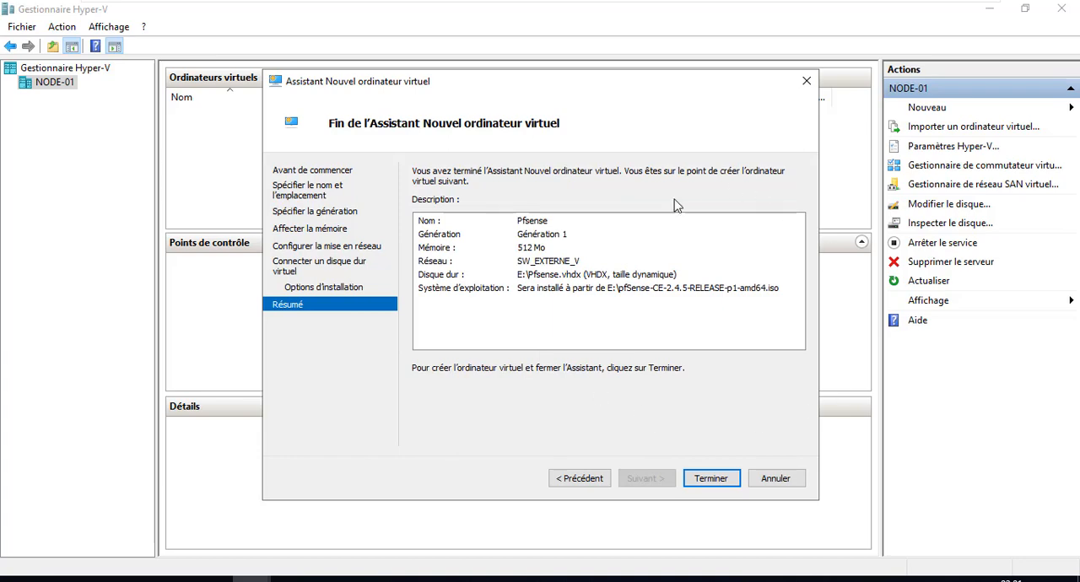
Step: Review the name and operating system entries in the summary, and finish creating the Pfsense virtual machine
left_click(523, 227)
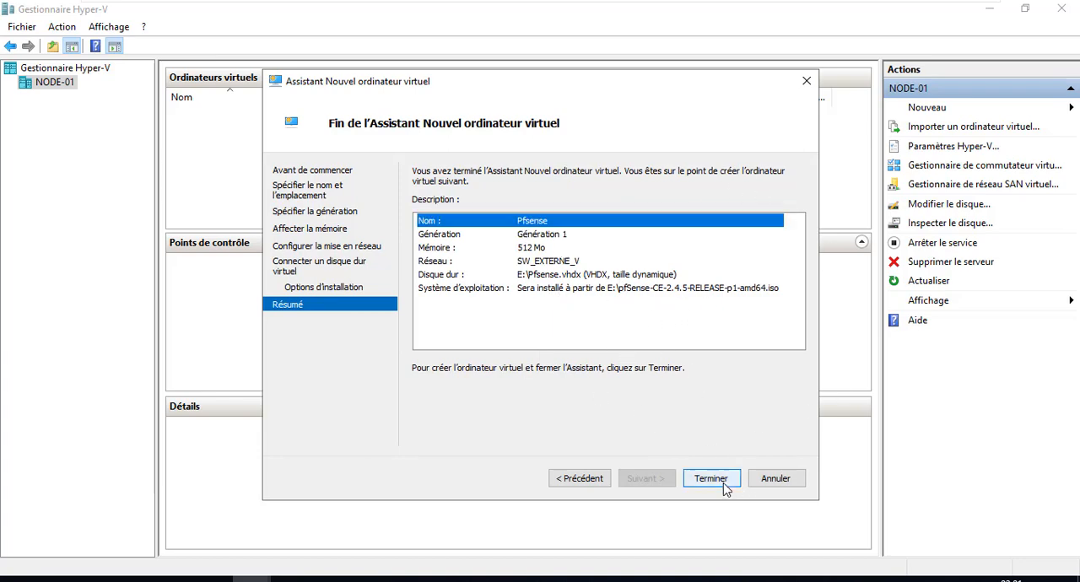
left_click(524, 288)
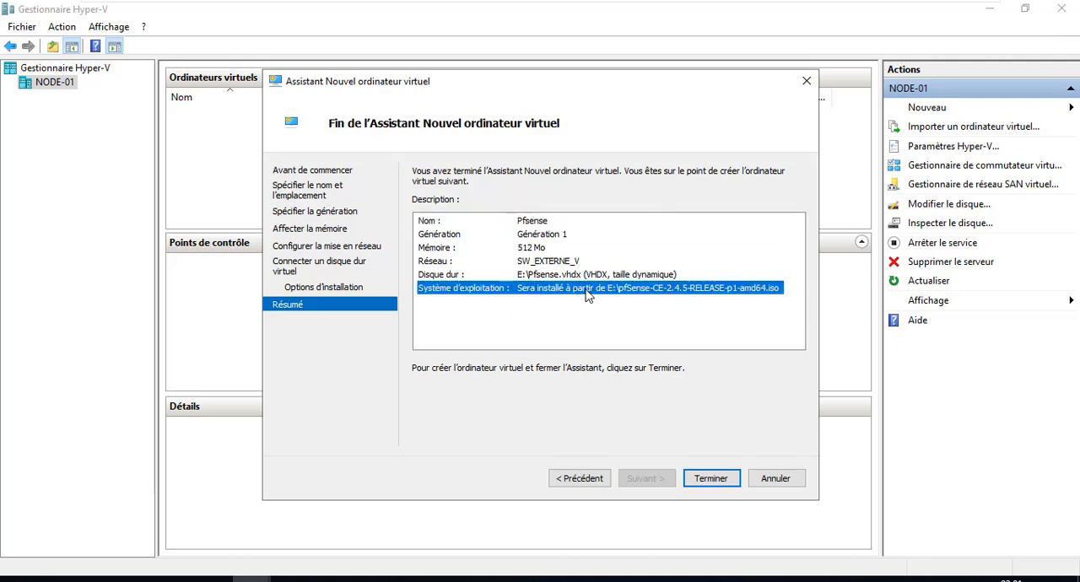
left_click(707, 480)
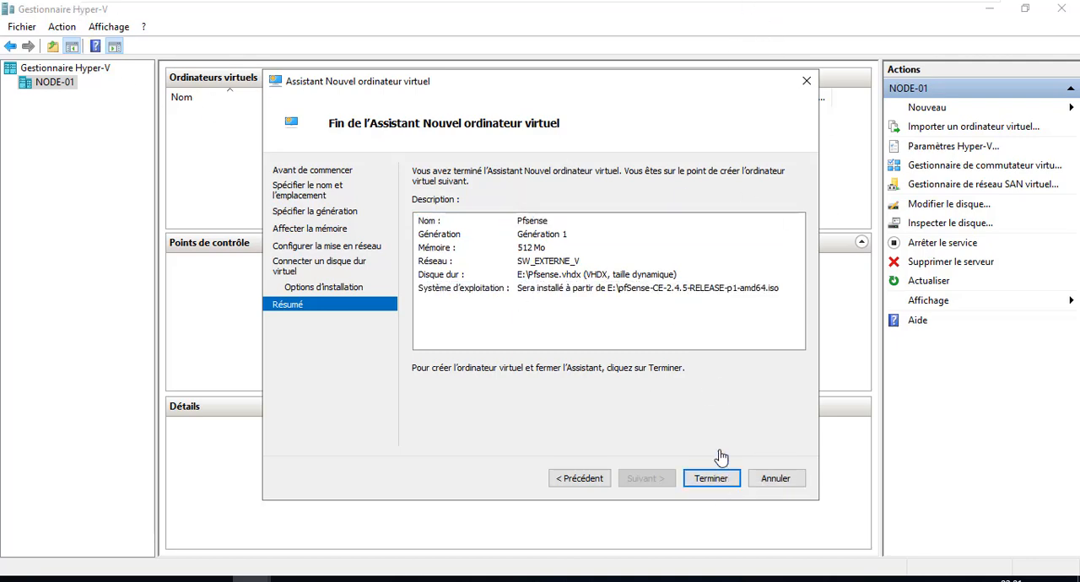
Step: Complete the wizard so the Pfsense virtual machine is created on NODE-01
left_click(710, 478)
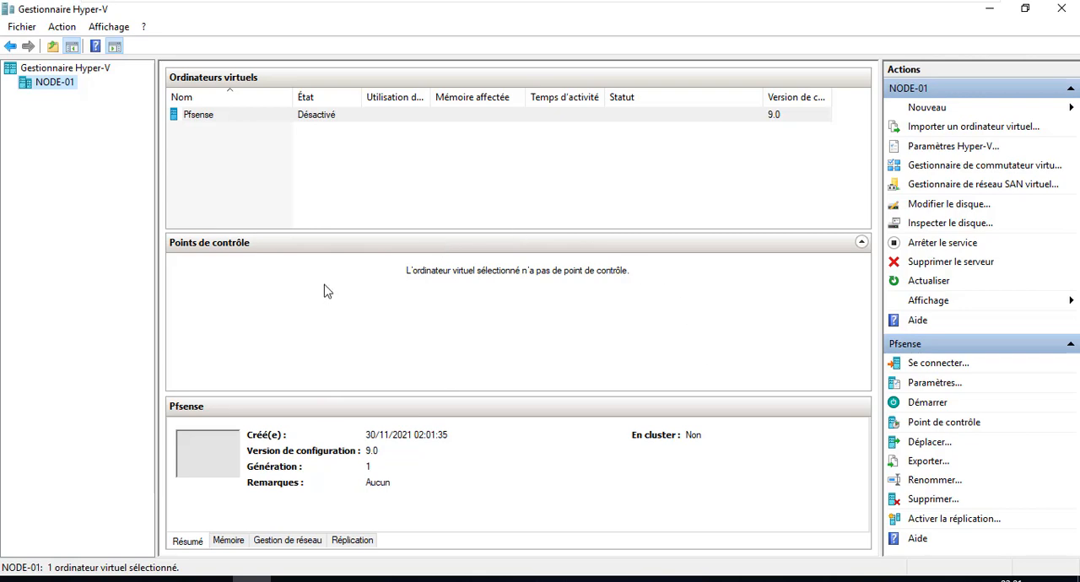
right_click(197, 122)
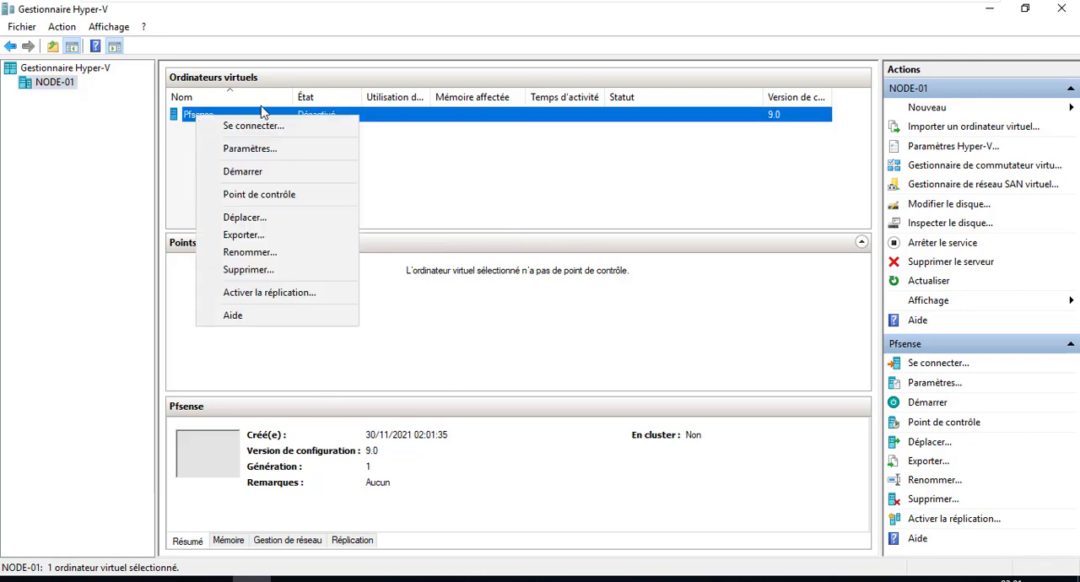
left_click(351, 169)
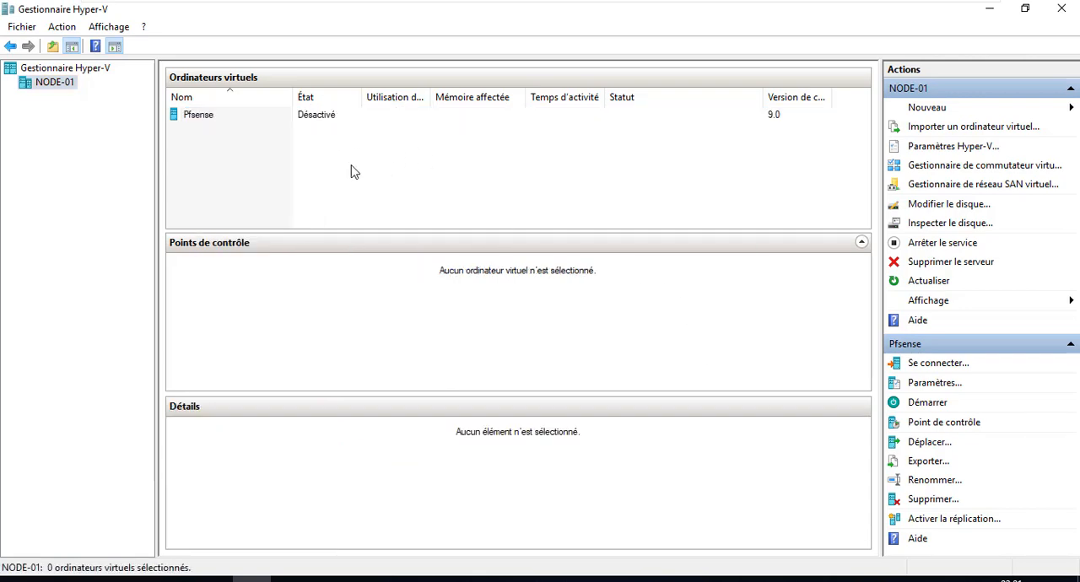
Step: Start creating a new virtual machine on NODE-01 and name it Win10, keeping the default storage location
right_click(37, 87)
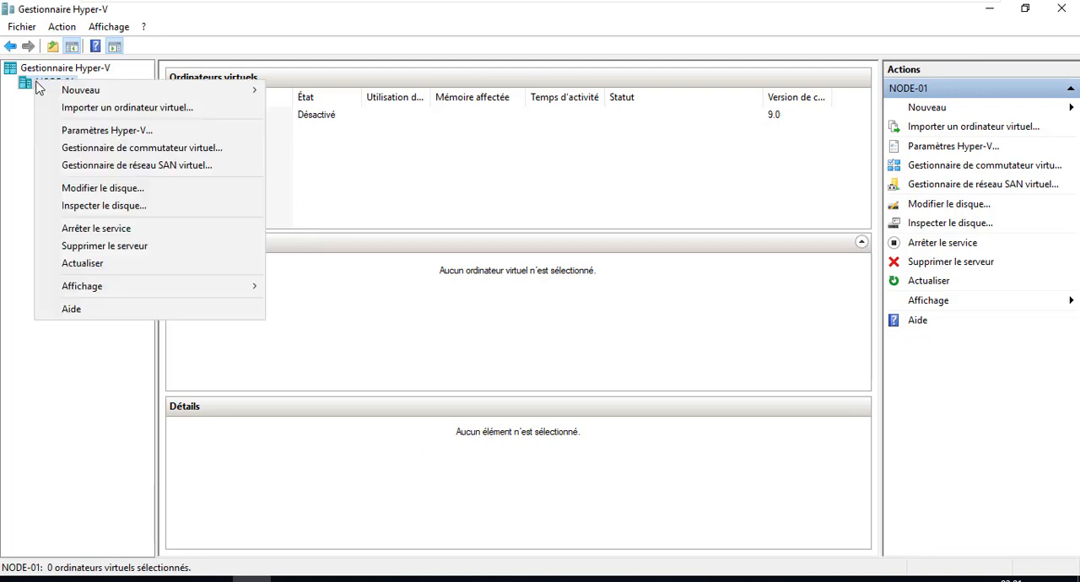
mouse_move(43, 90)
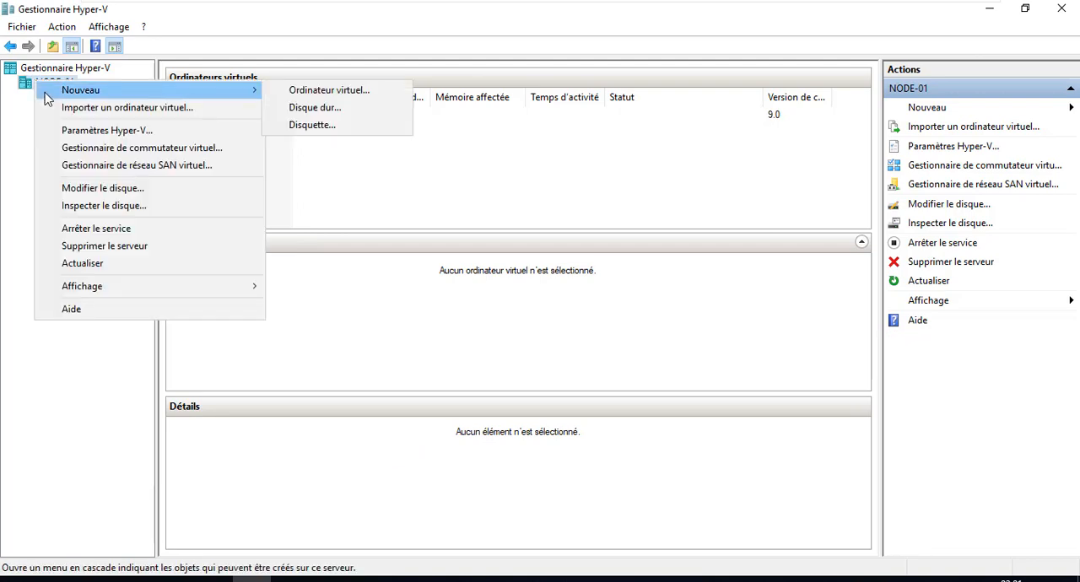
left_click(360, 92)
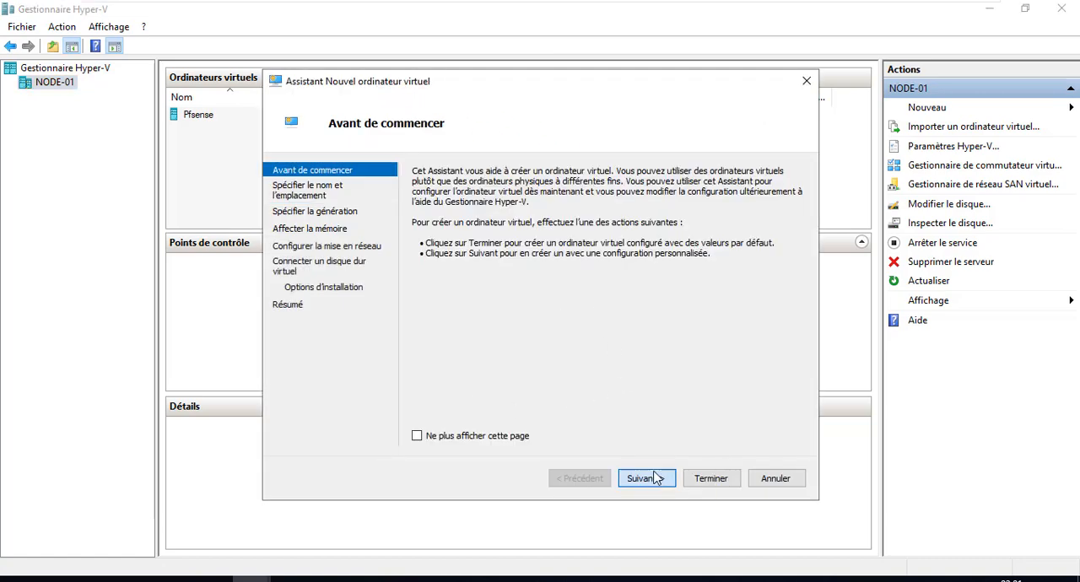
left_click(652, 479)
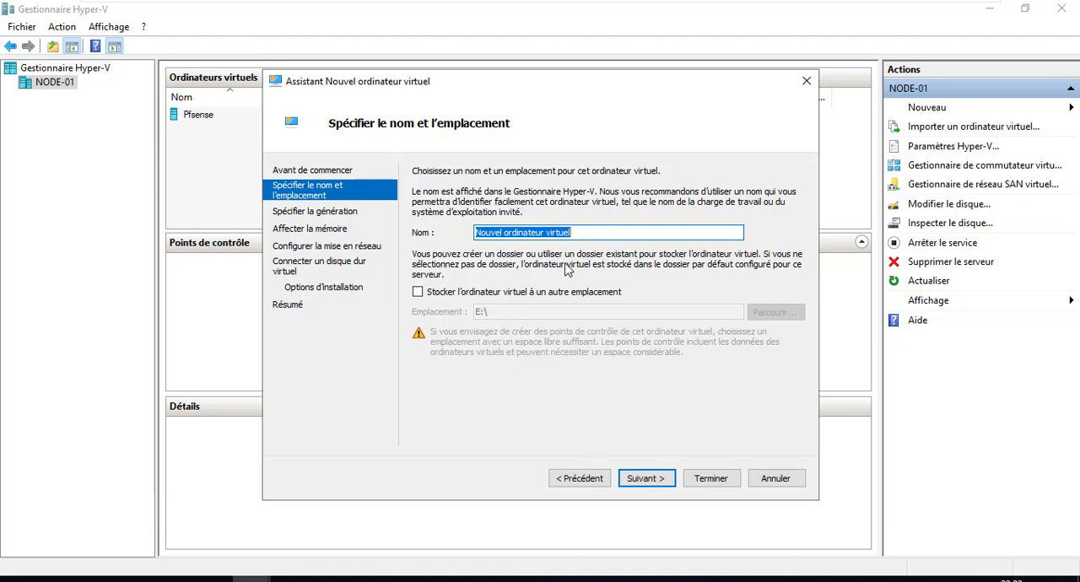
type("Win10")
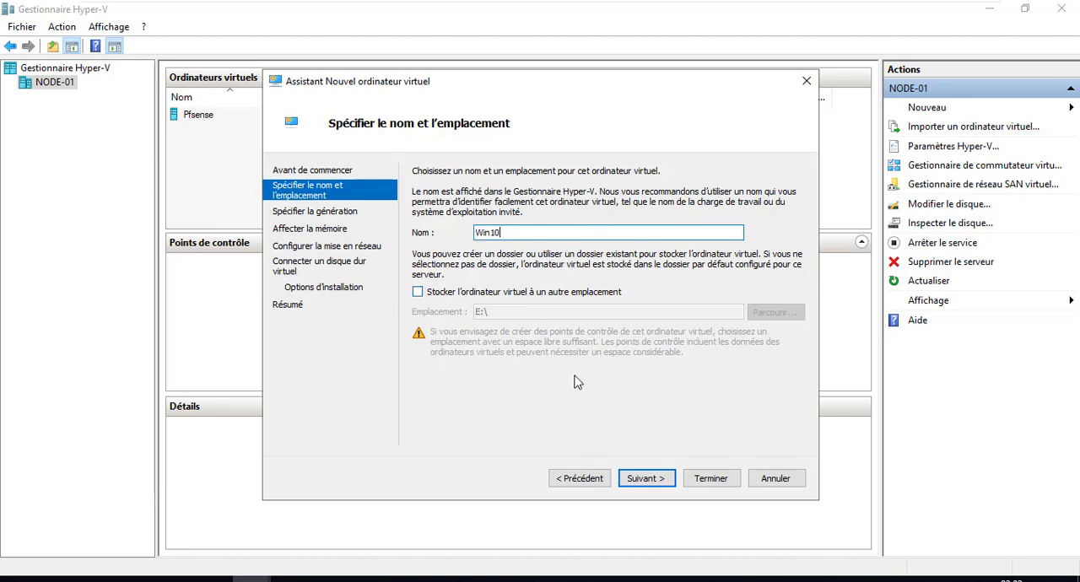
left_click(646, 479)
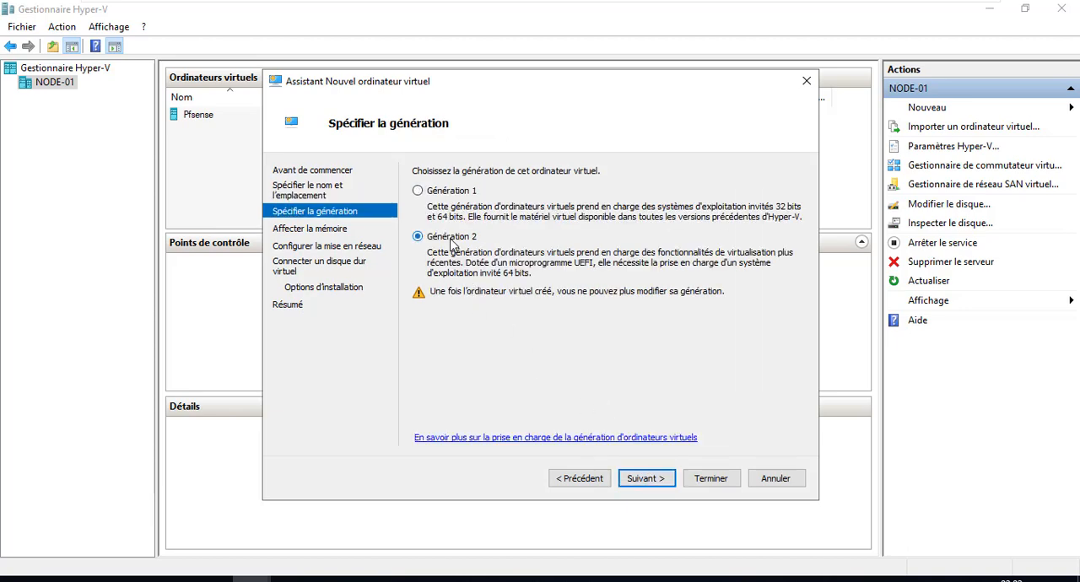
Step: Keep Generation 2 and 1024 MB of startup memory for the Win10 virtual machine
left_click(647, 478)
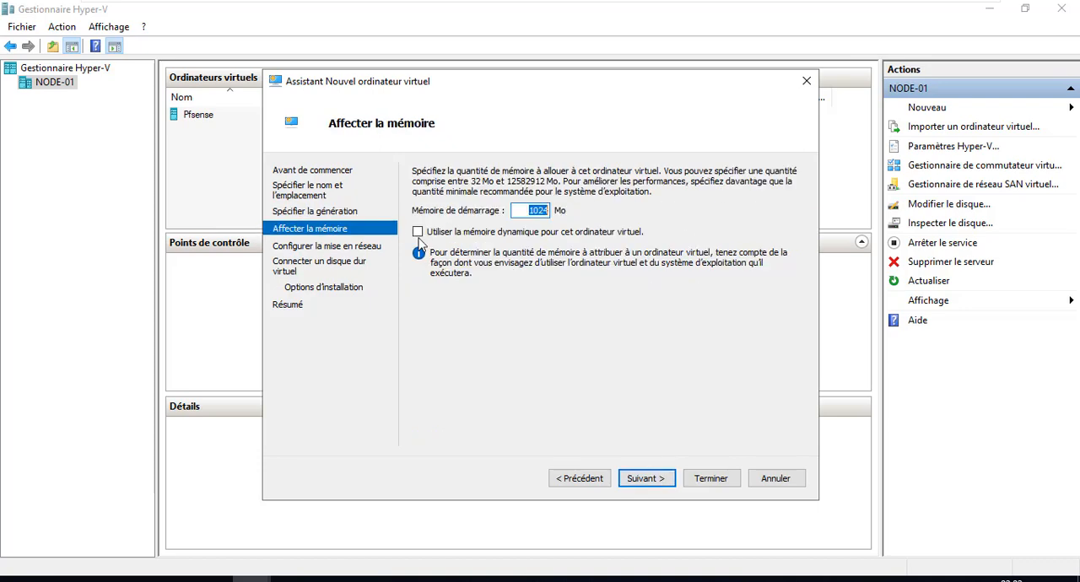
left_click(661, 482)
Step: Connect Win10 to the SW_EXTERNE_V switch and accept a new 127 GB virtual disk Win10.vhdx in E:\
left_click(476, 207)
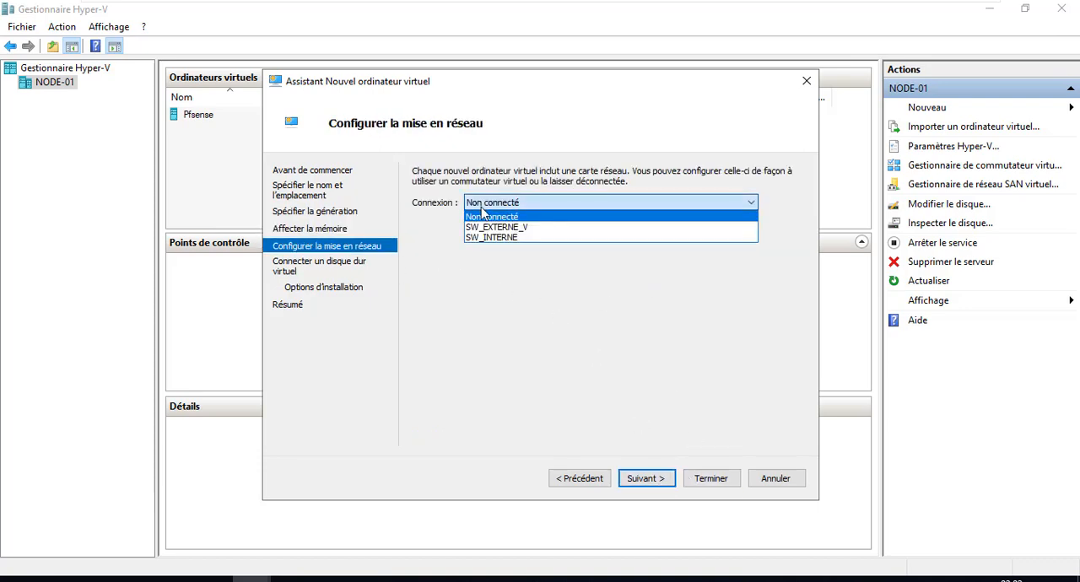
left_click(489, 217)
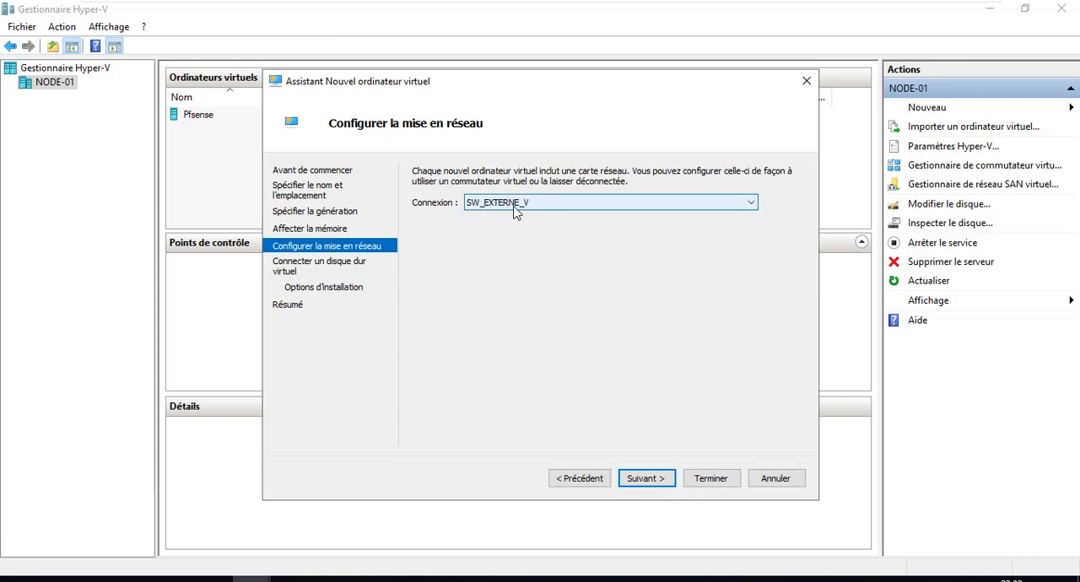
left_click(648, 478)
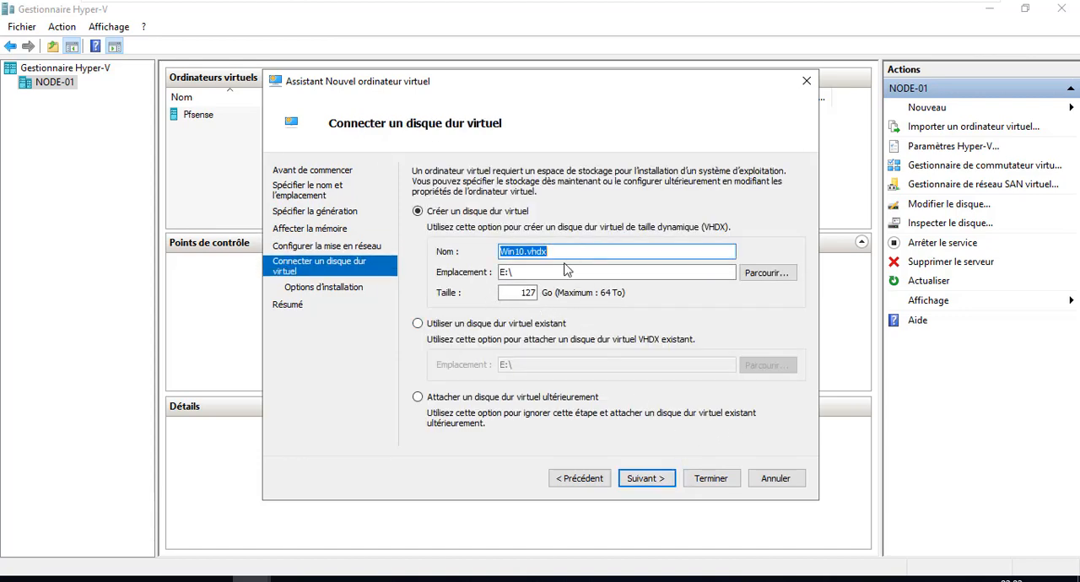
left_click(671, 484)
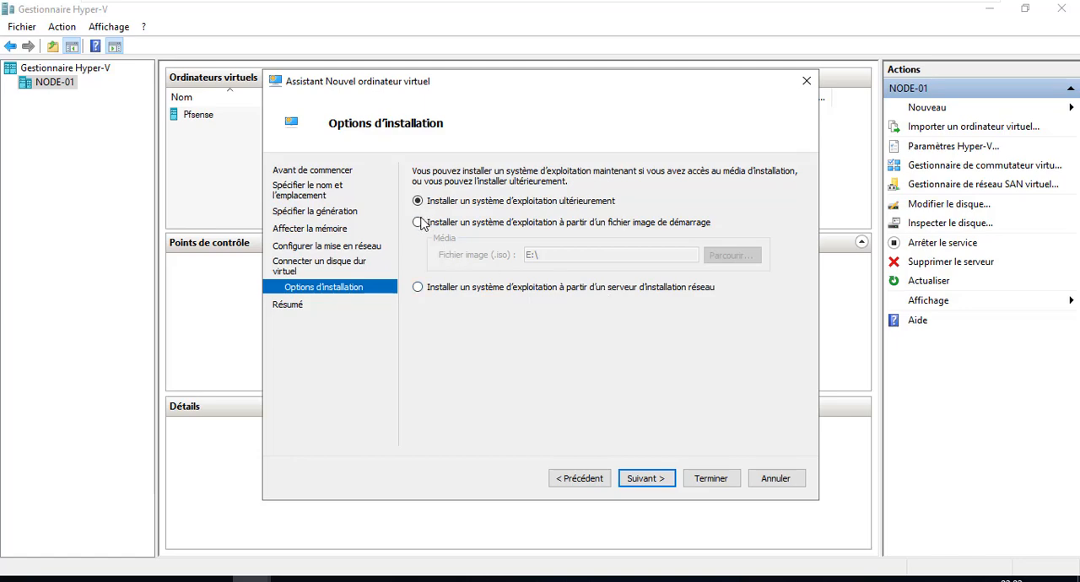
Step: Set Win10 to install from the boot image E:\fr_windows_10_pro_10240_x64_dvd (2).iso and finish creating the virtual machine
left_click(579, 224)
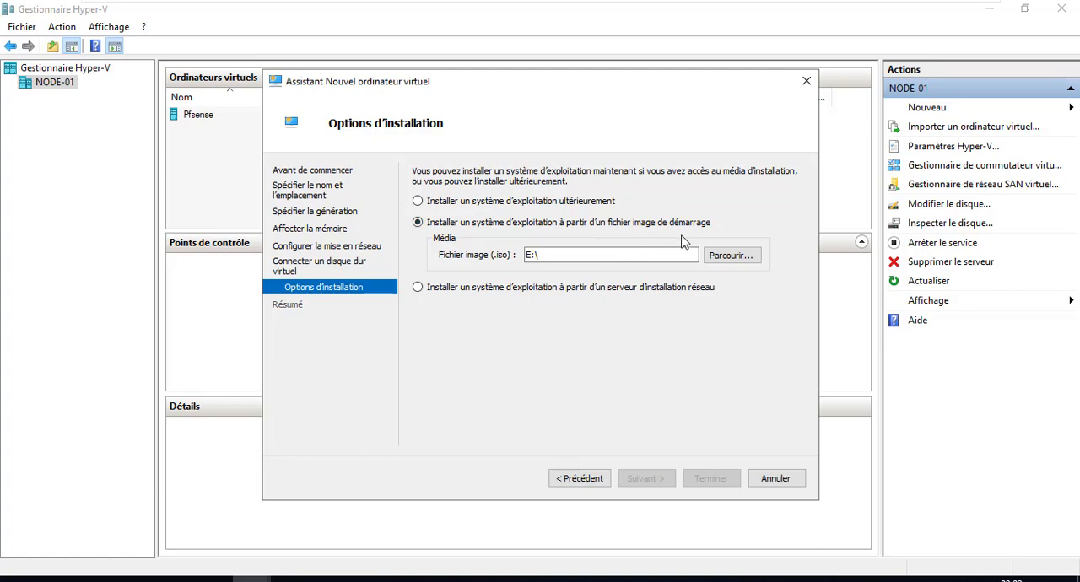
left_click(520, 201)
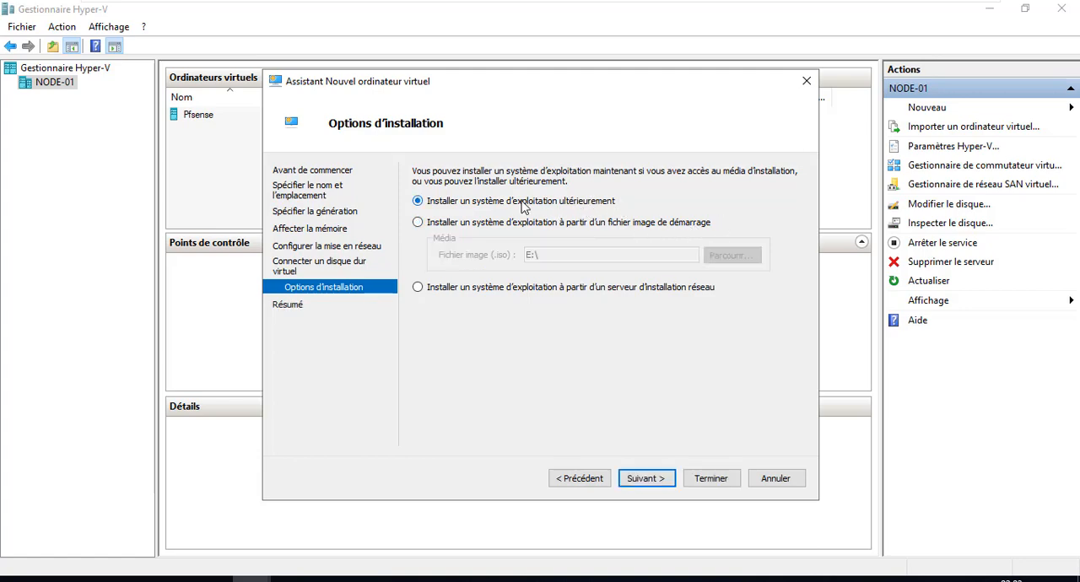
left_click(514, 288)
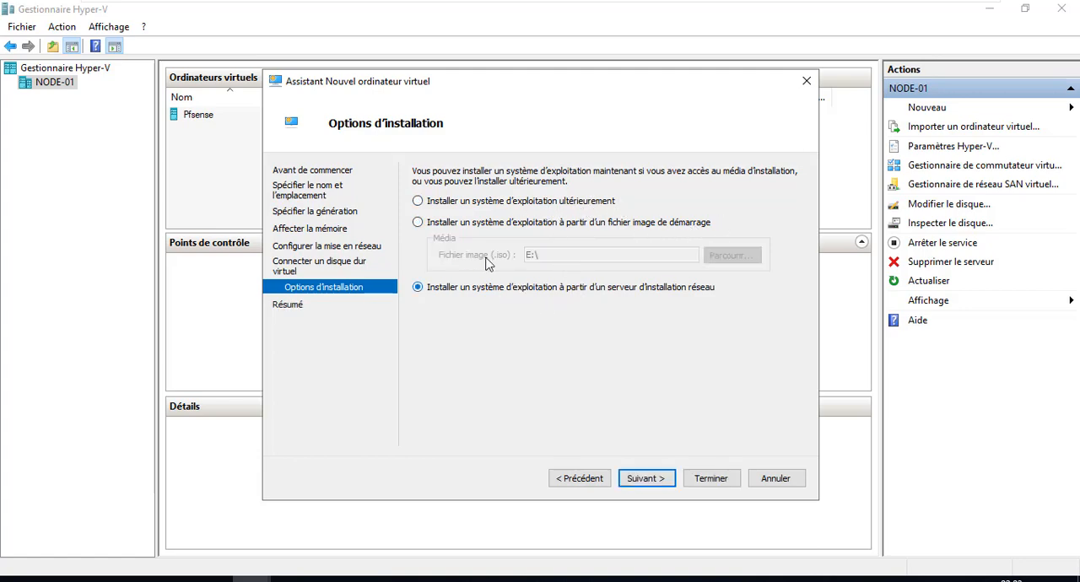
left_click(439, 202)
left_click(417, 222)
left_click(730, 256)
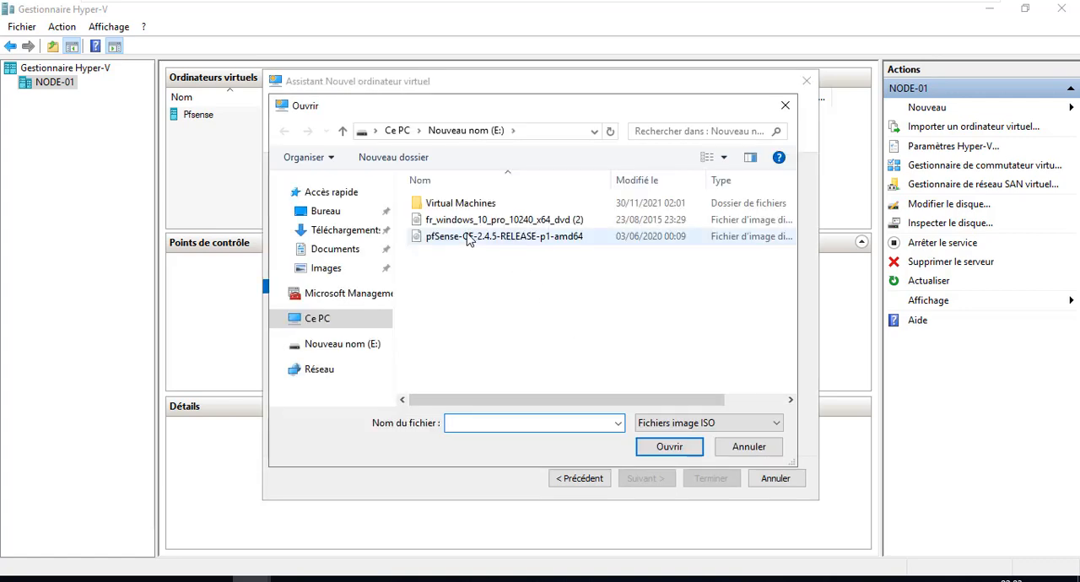
double_click(434, 220)
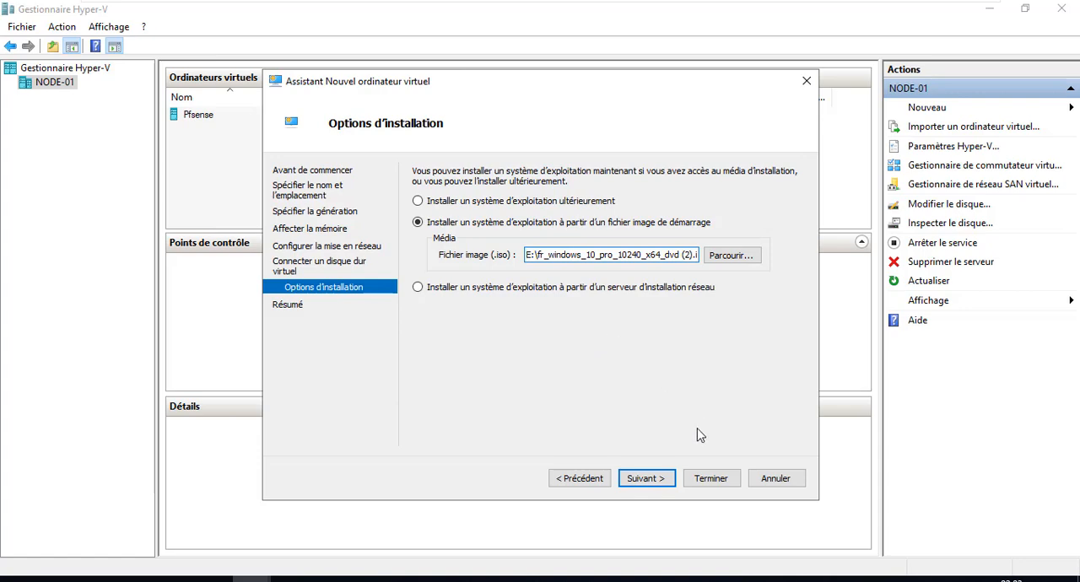
left_click(648, 479)
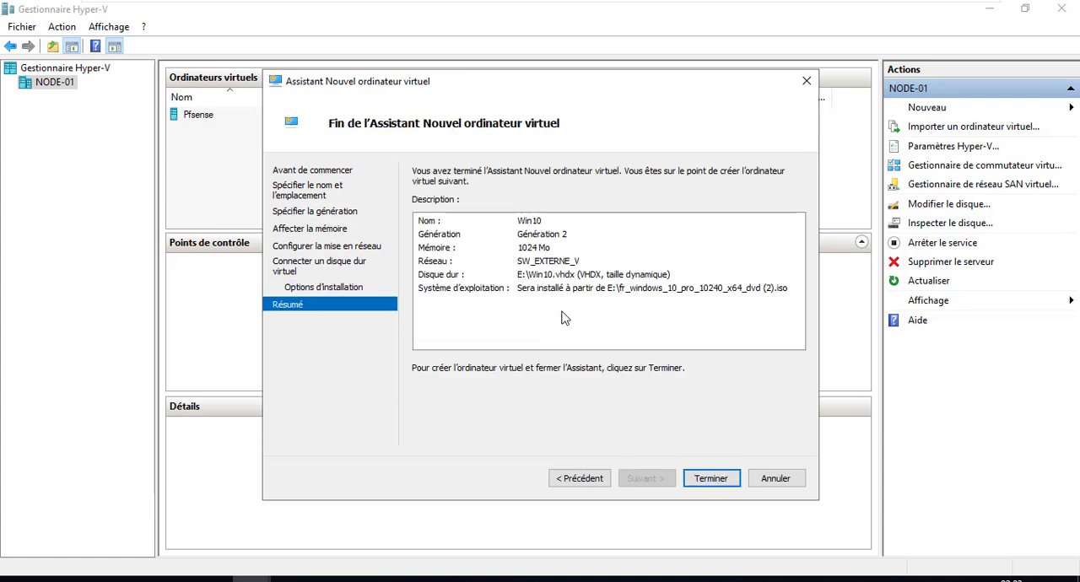
left_click(710, 478)
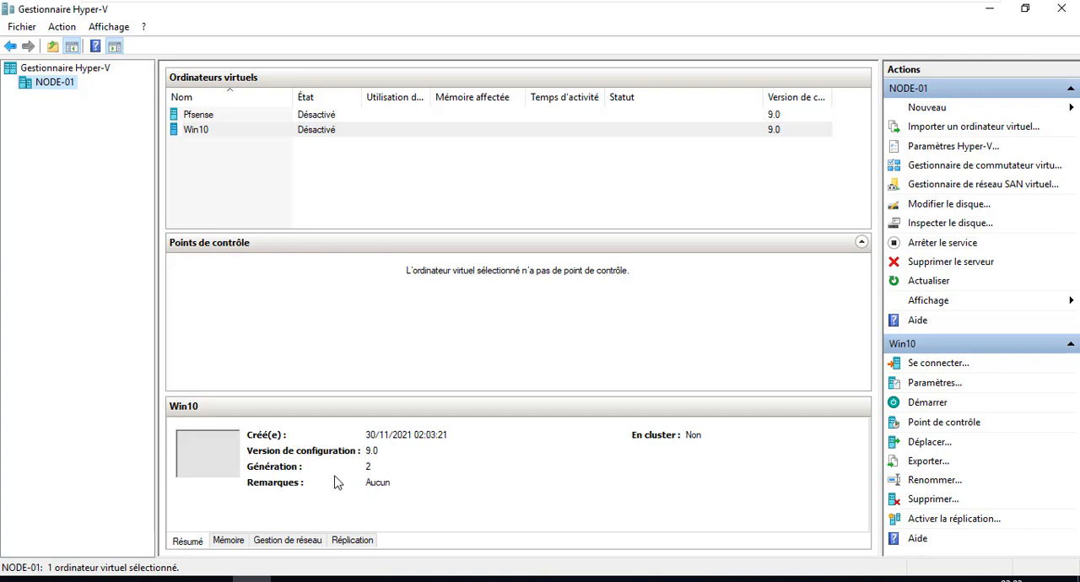
Step: Open the Pfsense virtual machine's settings and examine the devices in its BIOS boot order
left_click(384, 463)
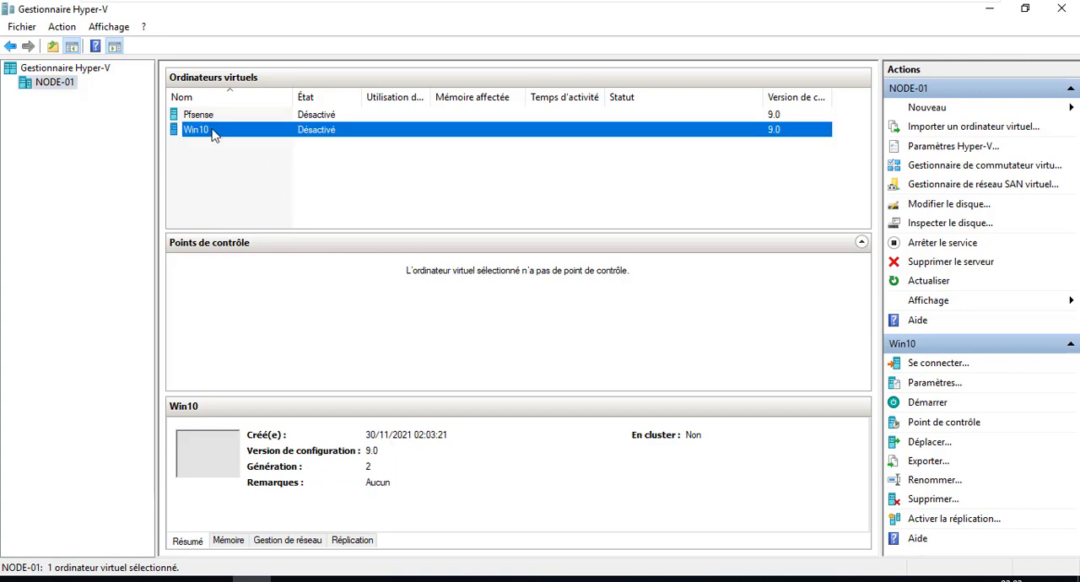
left_click(195, 102)
left_click(194, 100)
left_click(202, 116)
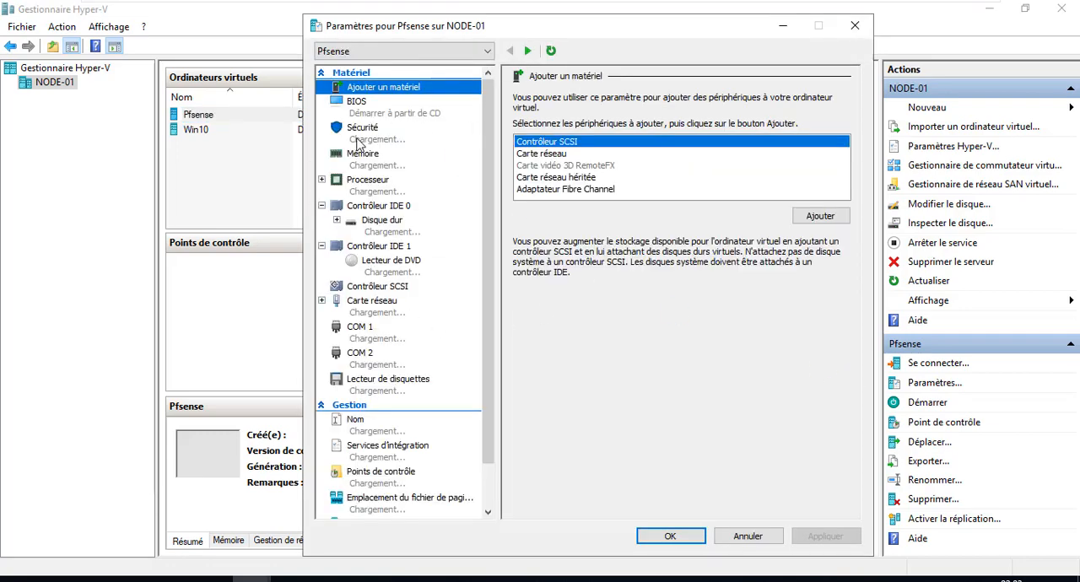
left_click(368, 108)
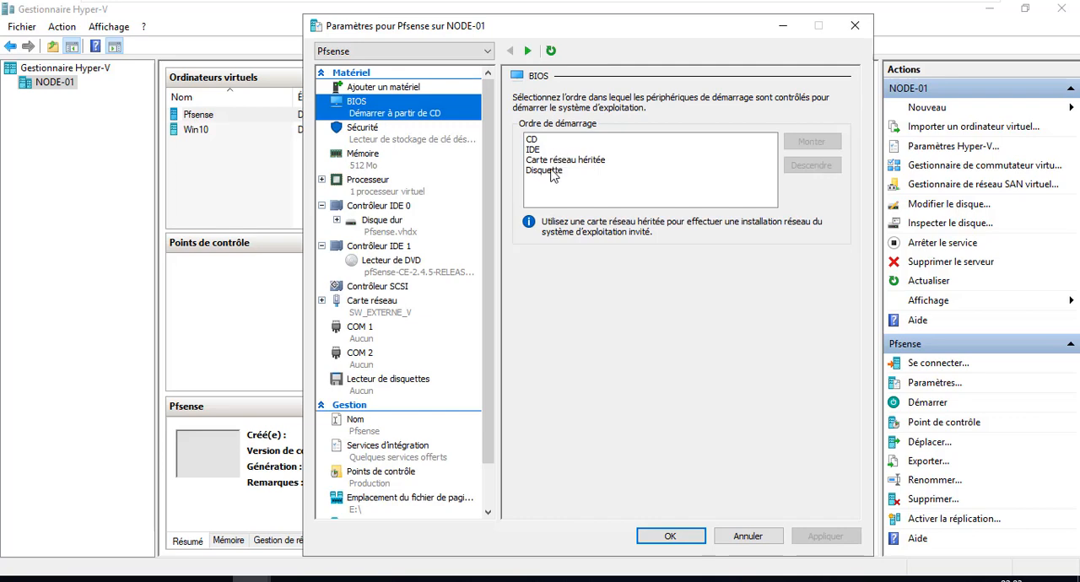
left_click(550, 173)
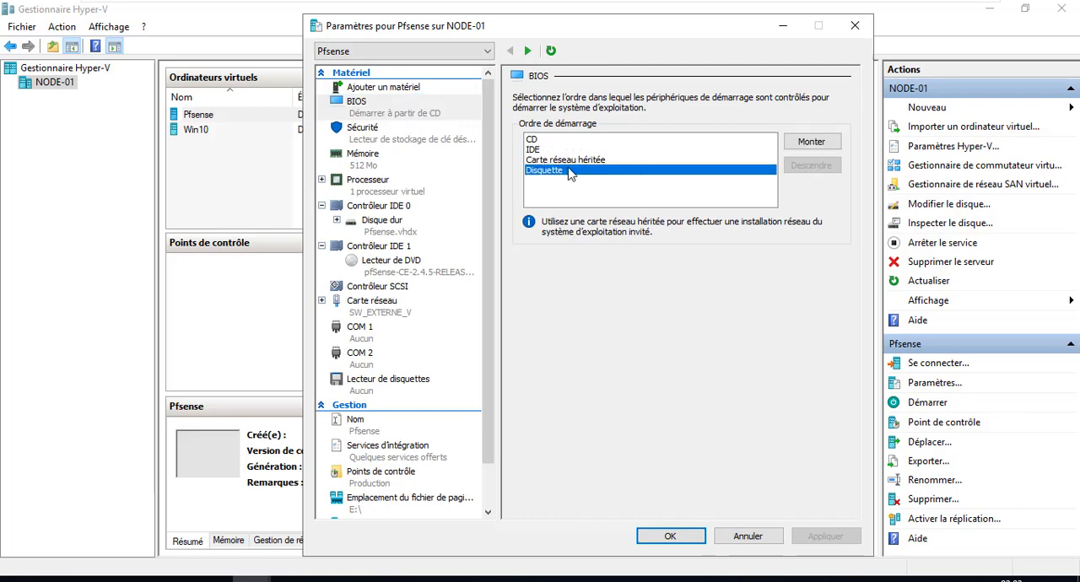
left_click(529, 142)
left_click(533, 152)
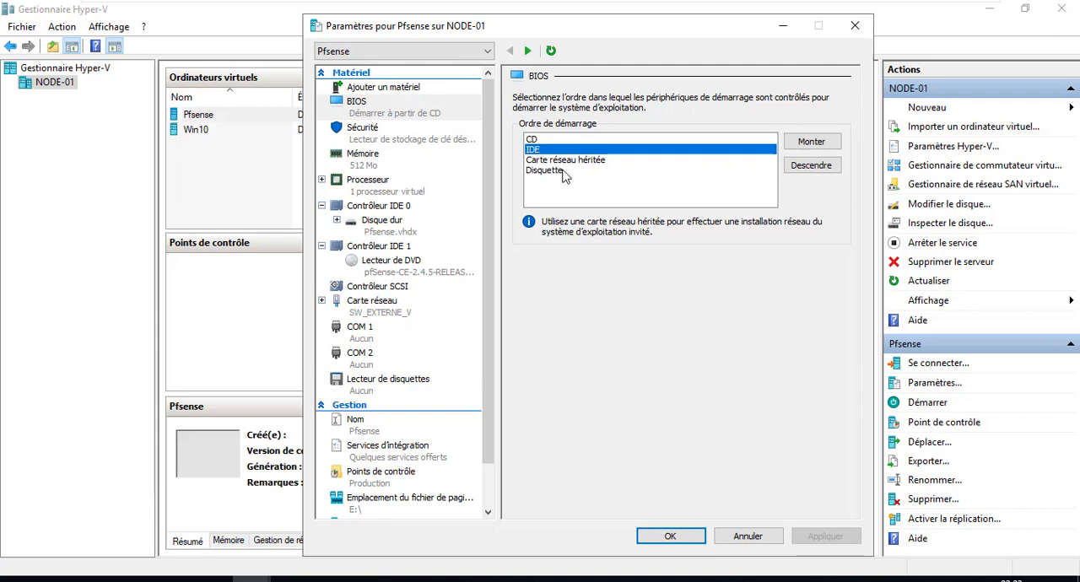
left_click(563, 171)
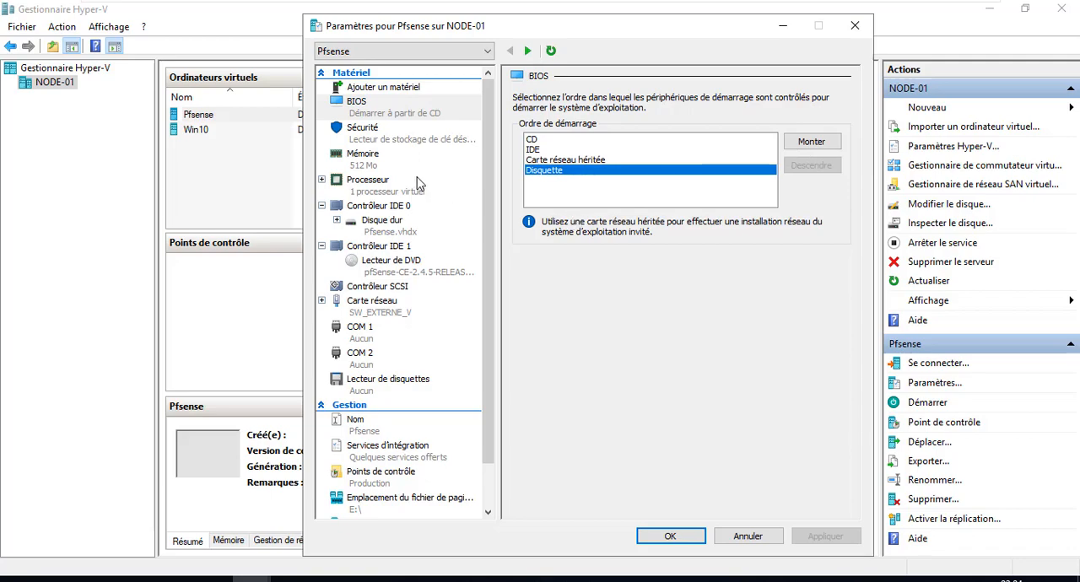
Step: Review Pfsense's hardware settings, including memory, DVD drive image, COM 1 port and floppy drive
left_click(366, 163)
left_click(364, 189)
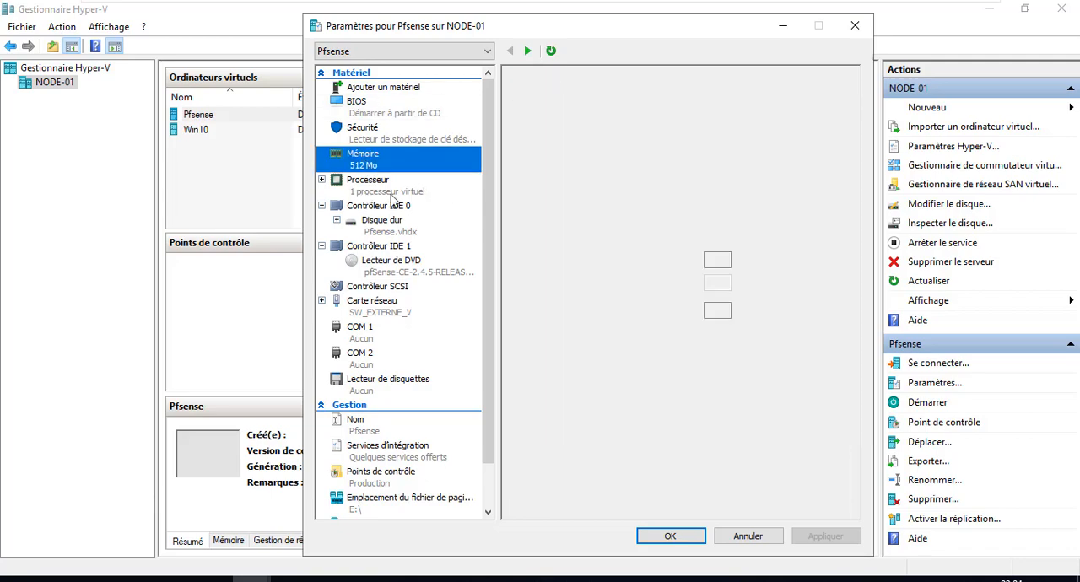
left_click(448, 279)
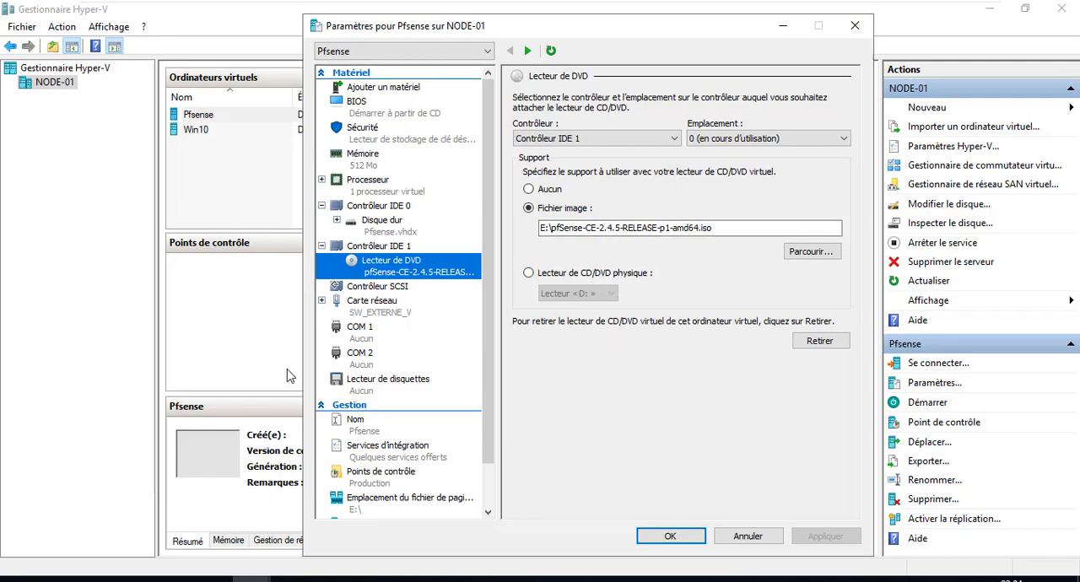
left_click(400, 314)
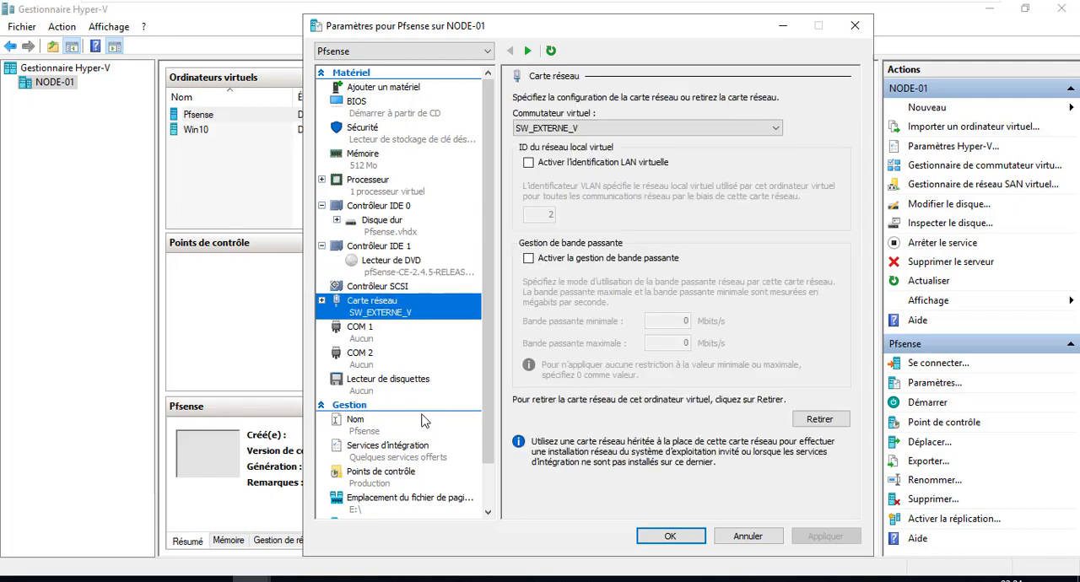
left_click(388, 385)
Step: Examine Pfsense's integration services and checkpoint options, and close its settings without changes
scroll(477, 487, "down", 1)
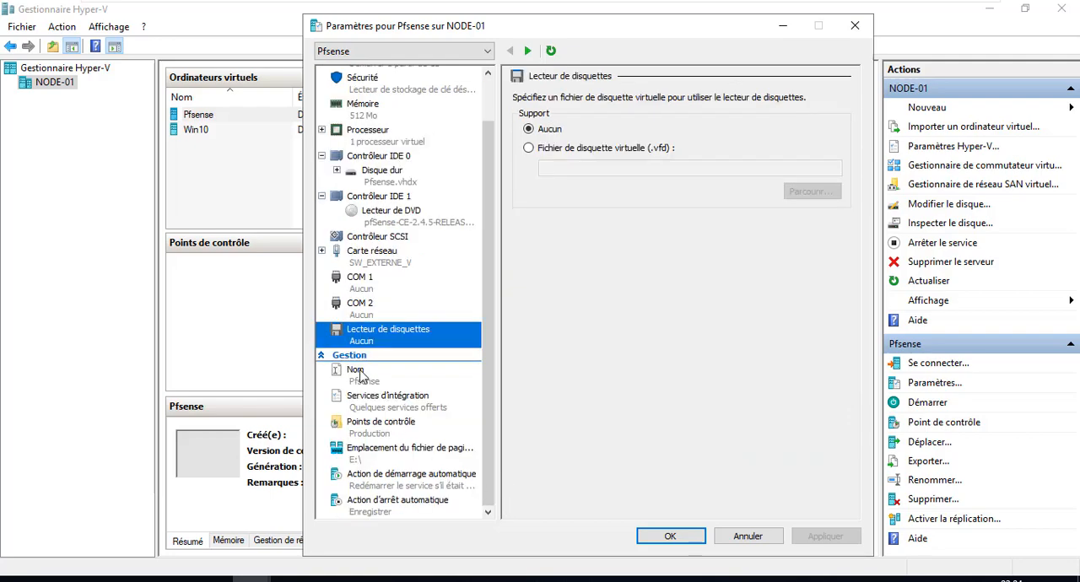
left_click(389, 404)
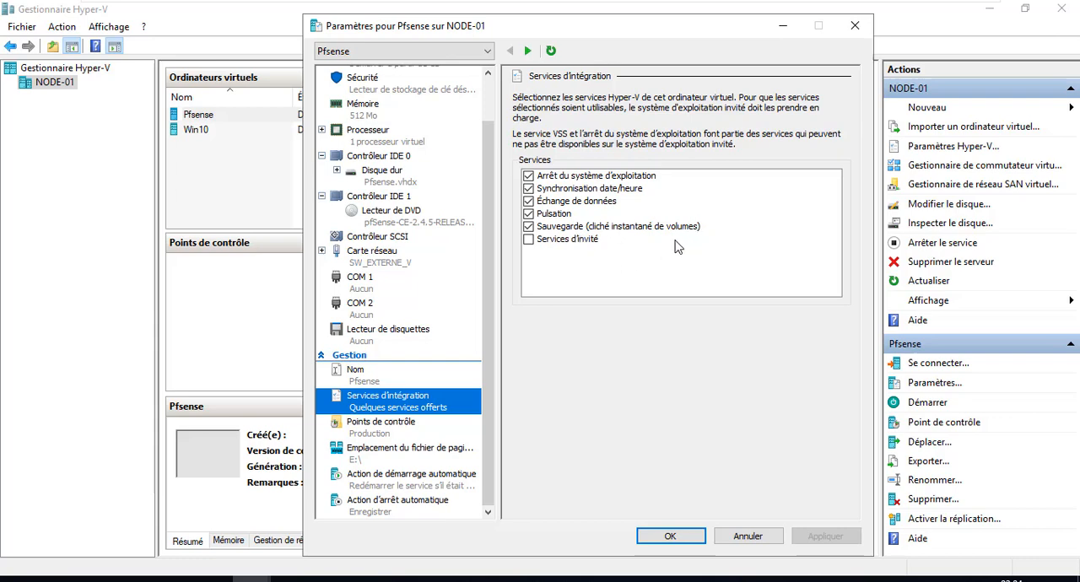
left_click(601, 189)
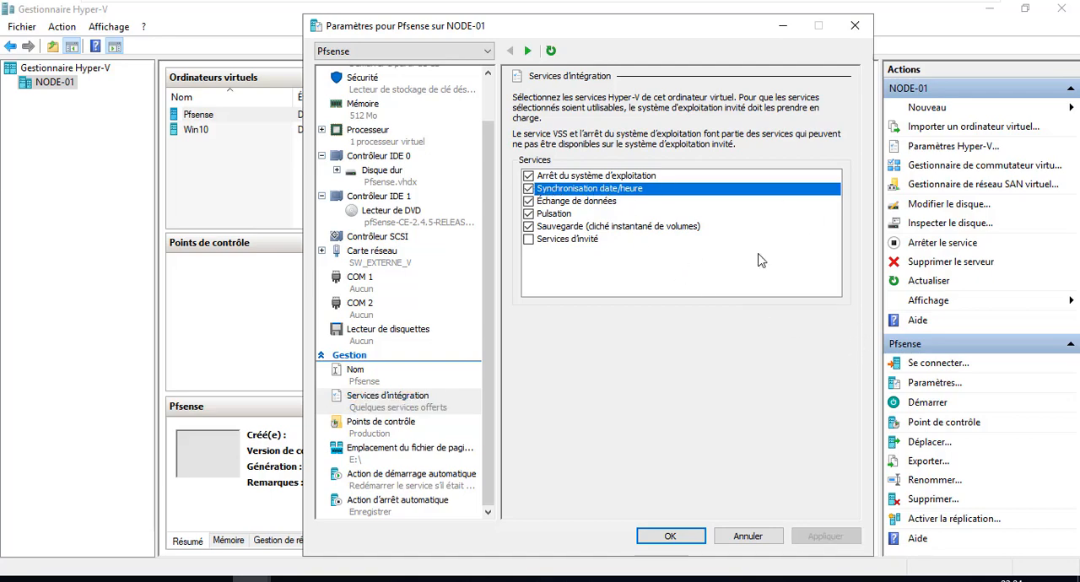
left_click(405, 427)
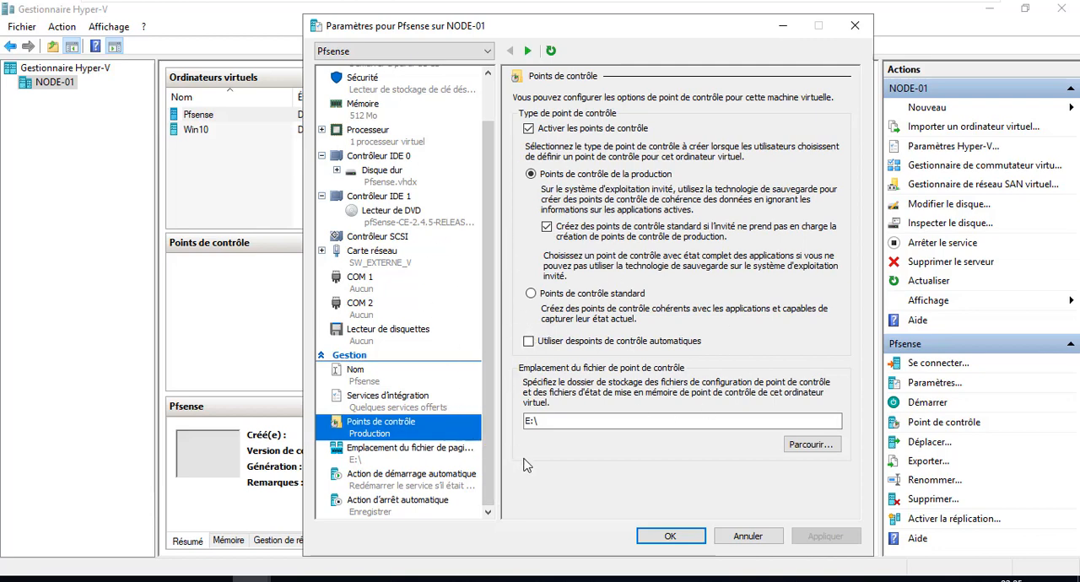
left_click(854, 25)
Step: Open the settings of the Win10 virtual machine
left_click(193, 133)
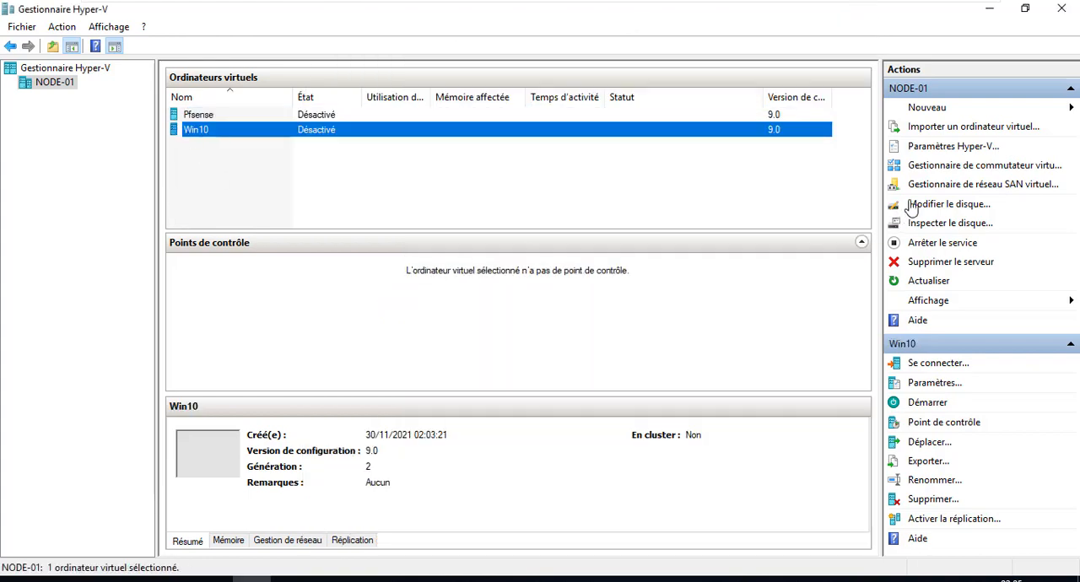
left_click(932, 384)
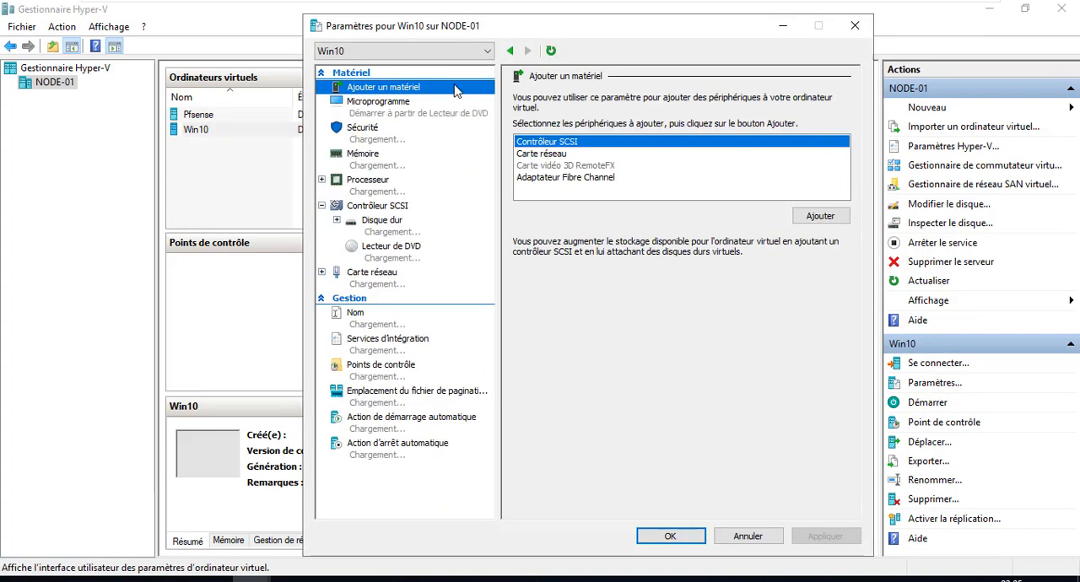
Step: Examine the firmware boot order of the Win10 virtual machine, checking its hard disk and DVD drive entries
left_click(419, 116)
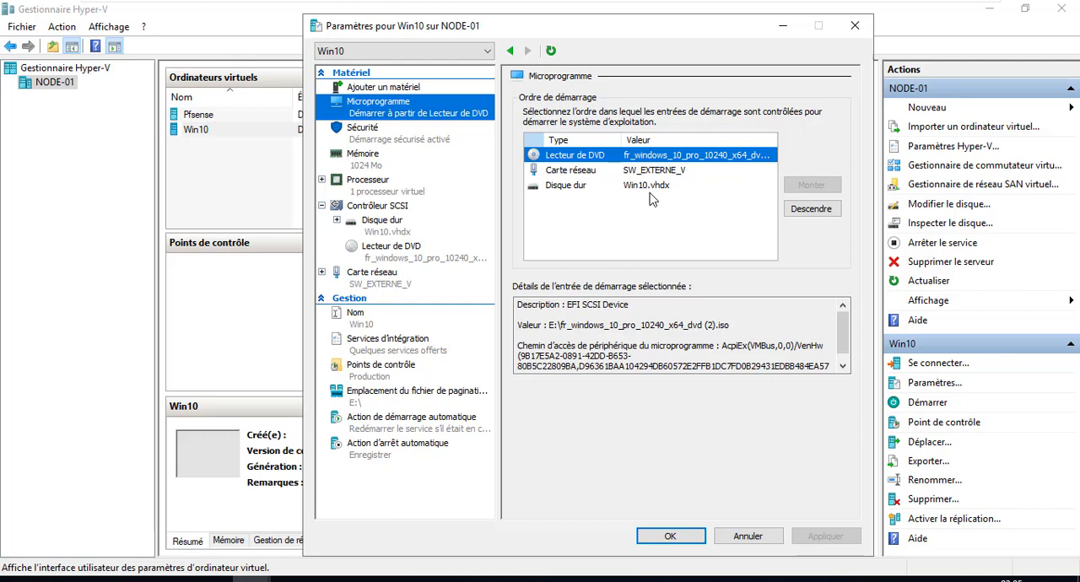
left_click(604, 187)
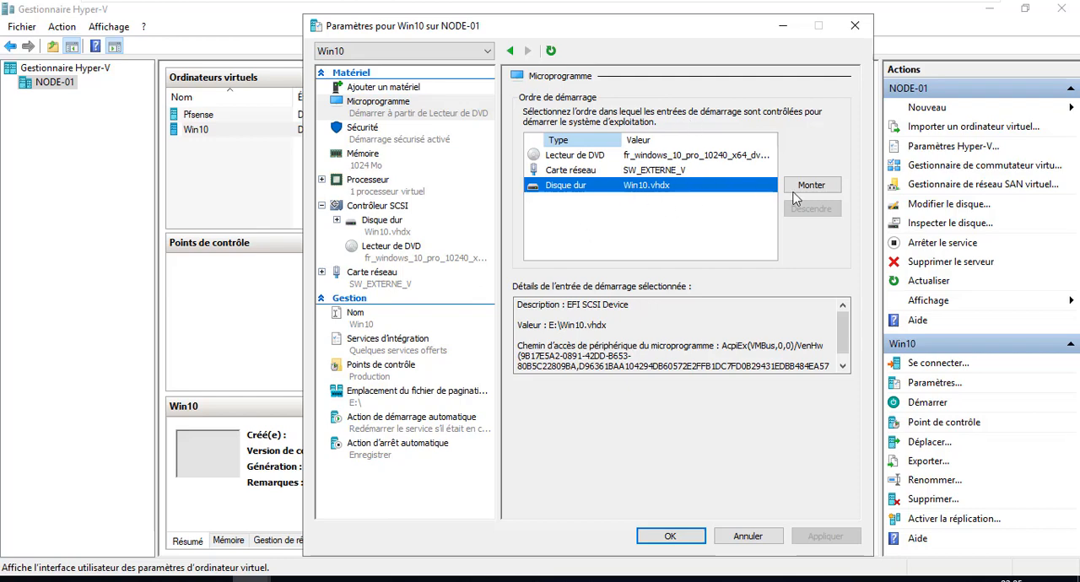
left_click(683, 156)
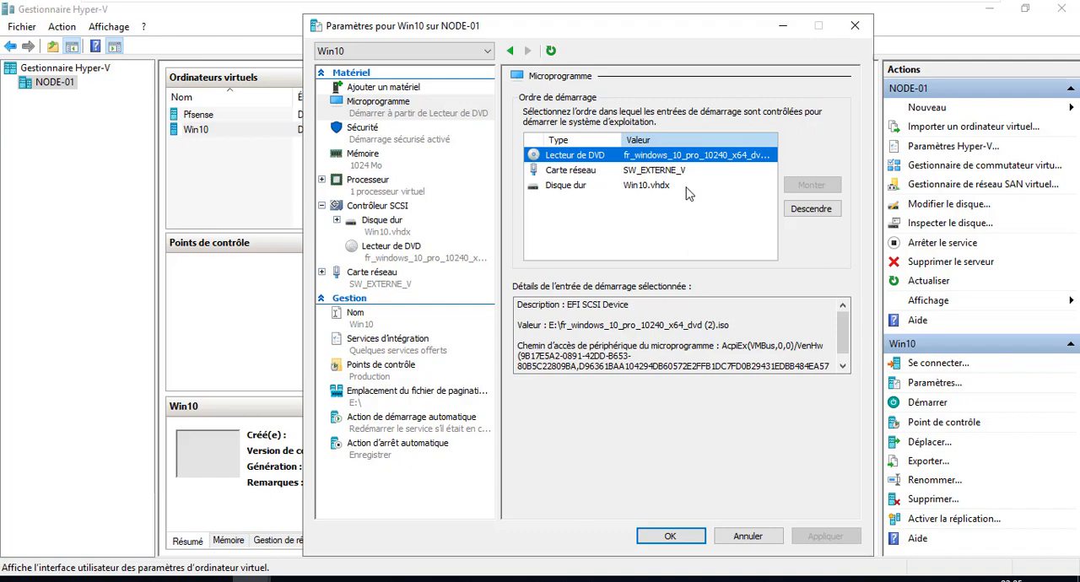
Step: Review Win10's security settings and the templates available for secure boot, keeping the Microsoft Windows template
left_click(395, 138)
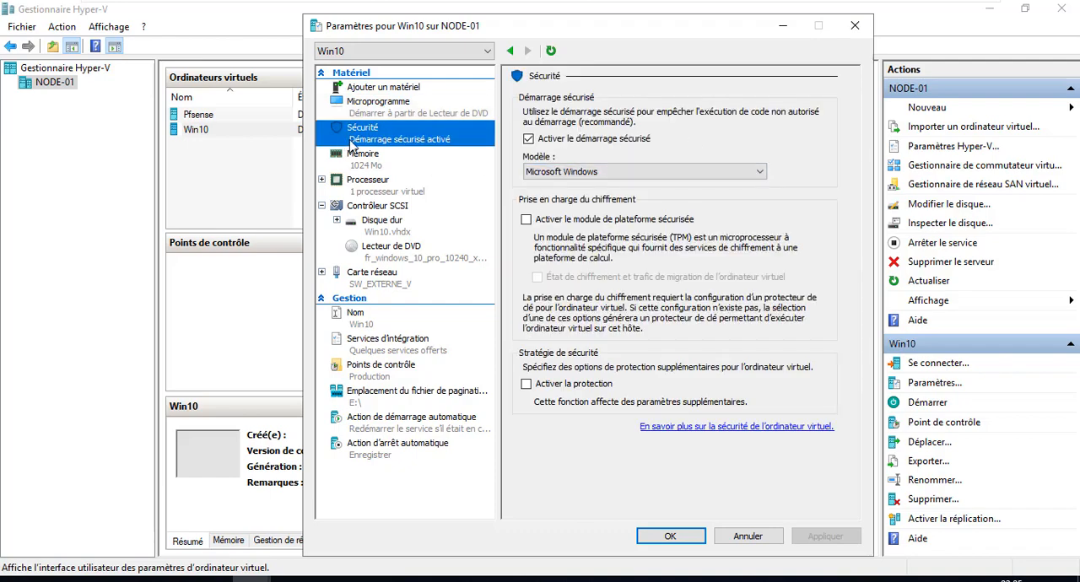
left_click(577, 172)
left_click(577, 172)
left_click(573, 173)
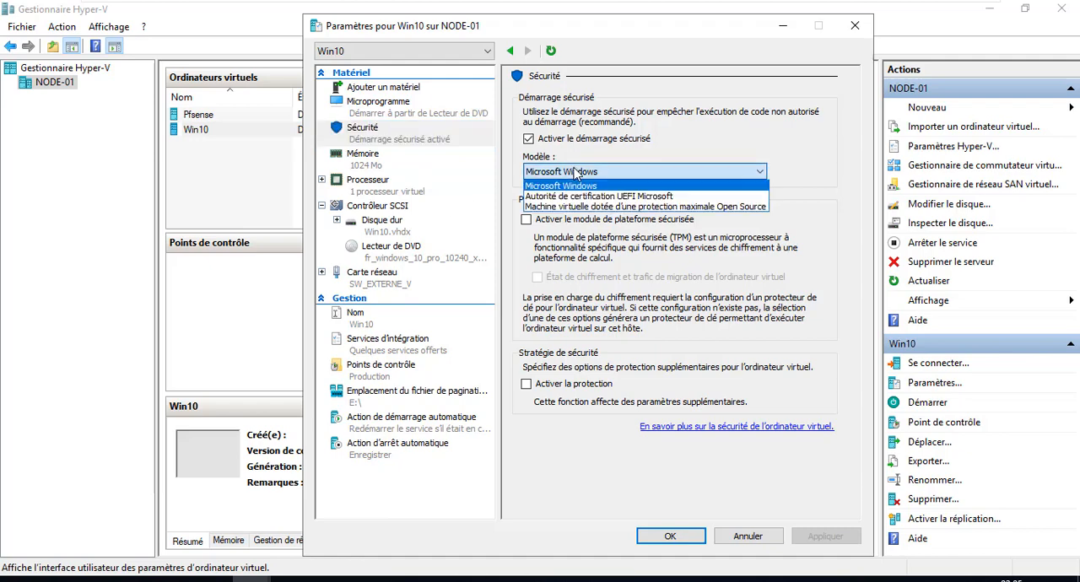
left_click(686, 158)
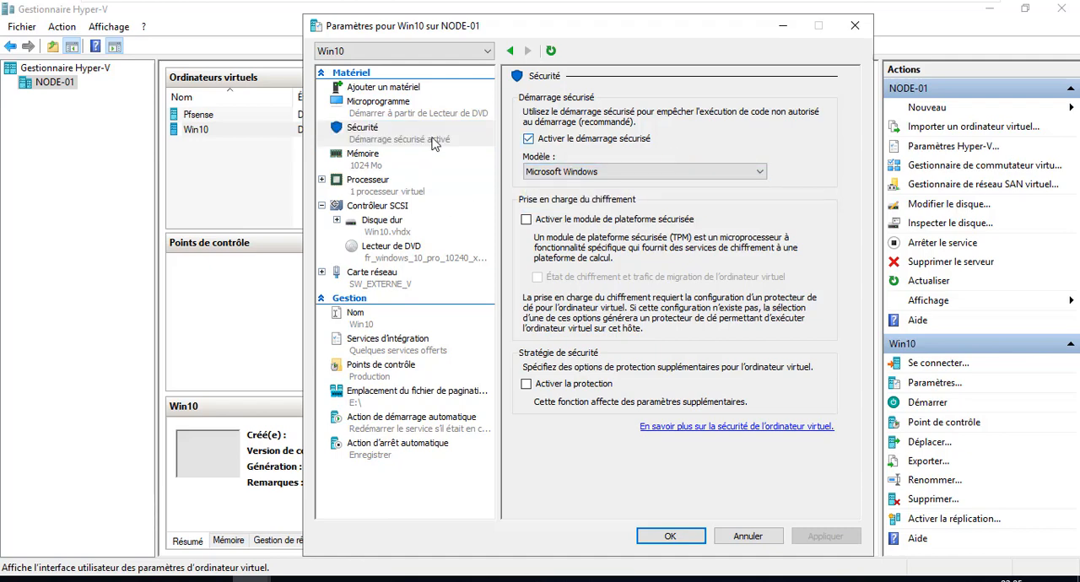
Step: Review Win10's memory and SCSI controller settings, and close its settings without changes
left_click(371, 160)
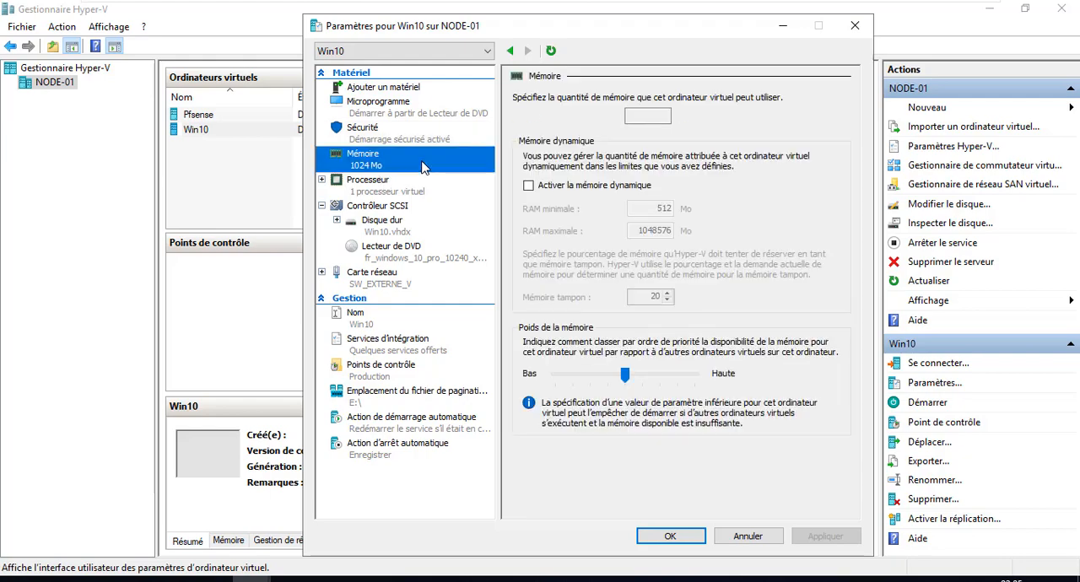
left_click(372, 209)
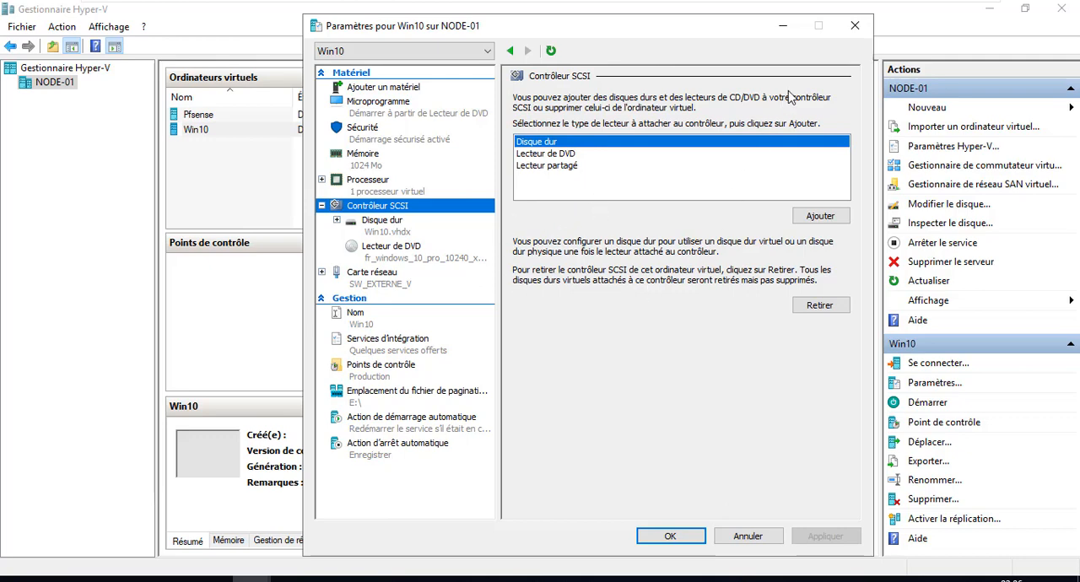
left_click(853, 27)
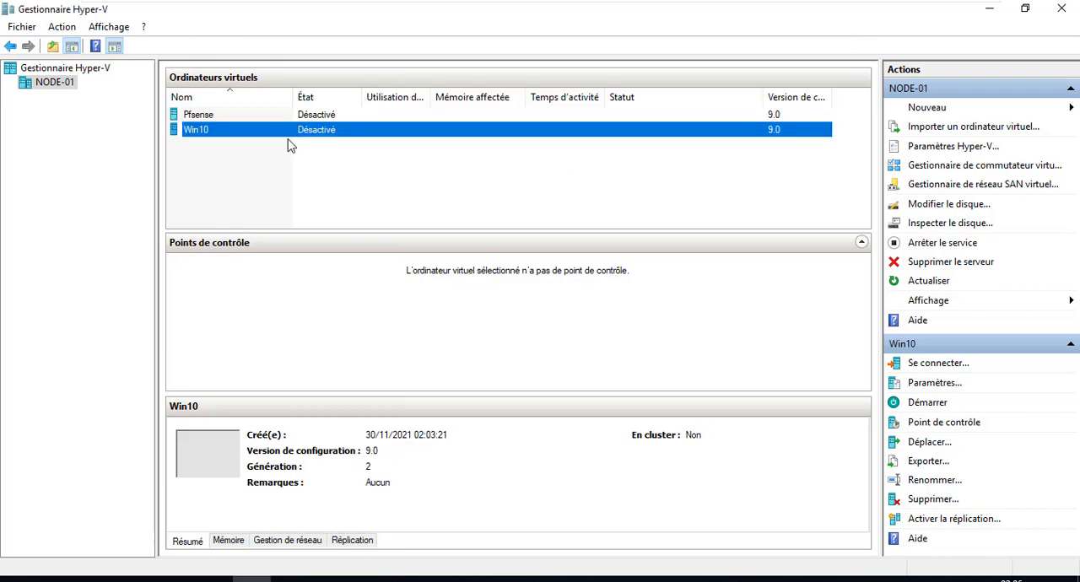
Step: Open a connection to the Pfsense virtual machine
left_click(311, 115)
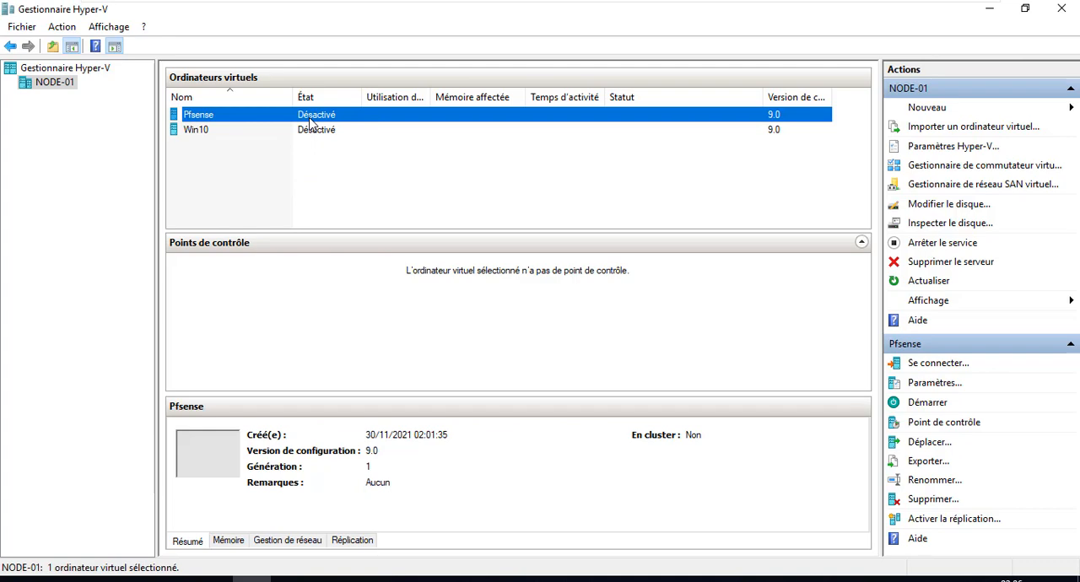
right_click(311, 118)
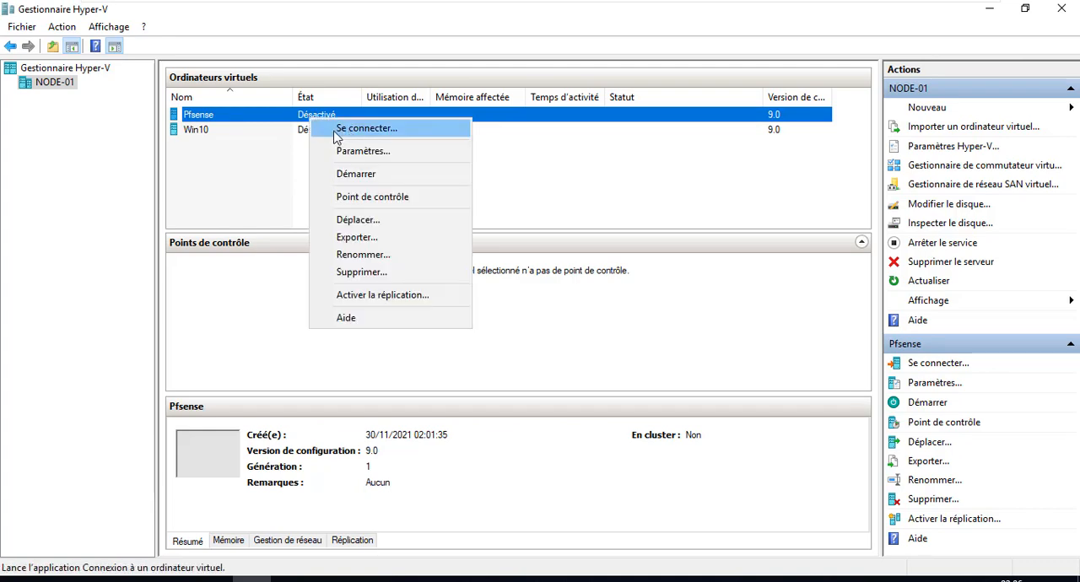
left_click(338, 133)
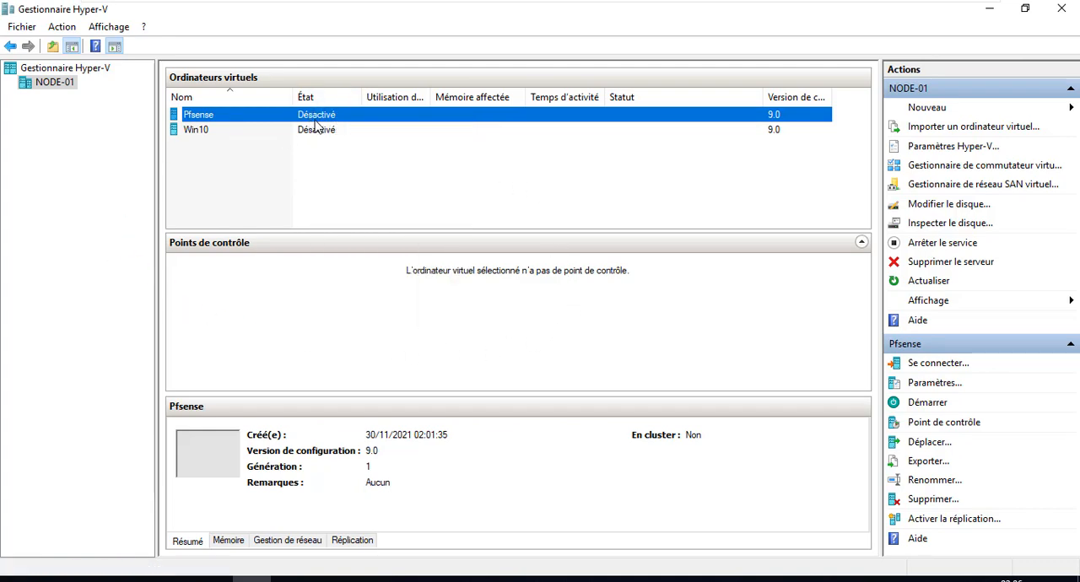